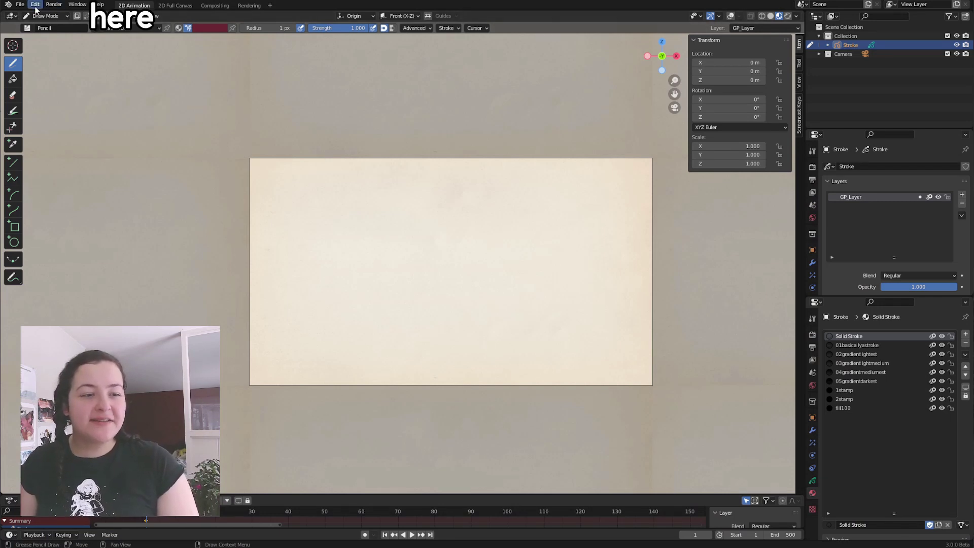
Find the Rigging: Rigify add-on in the preferences by searching for "rig" and make sure it is enabled.
{"action": "left_click", "coordinate": [35, 5]}
{"action": "left_click", "coordinate": [65, 139]}
{"action": "left_click", "coordinate": [130, 116]}
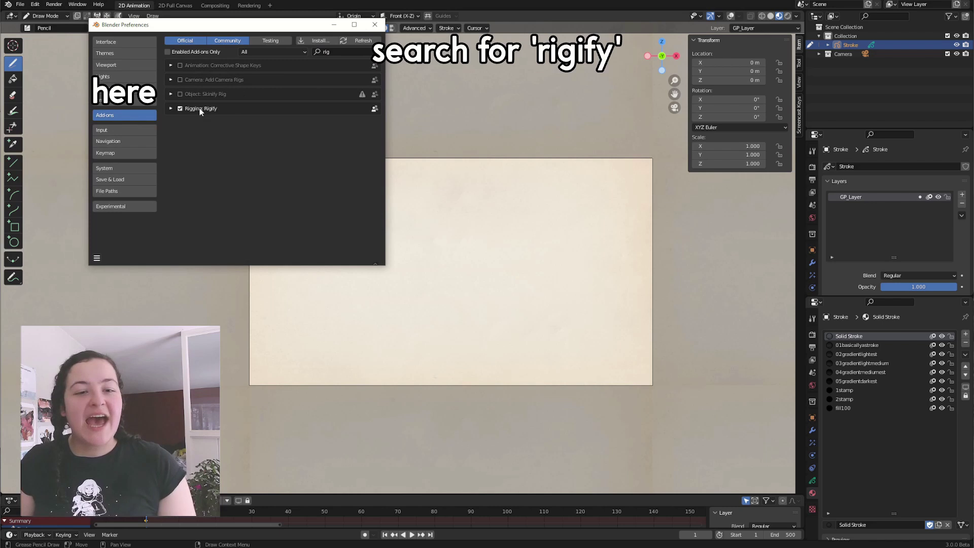
{"action": "left_click", "coordinate": [201, 109]}
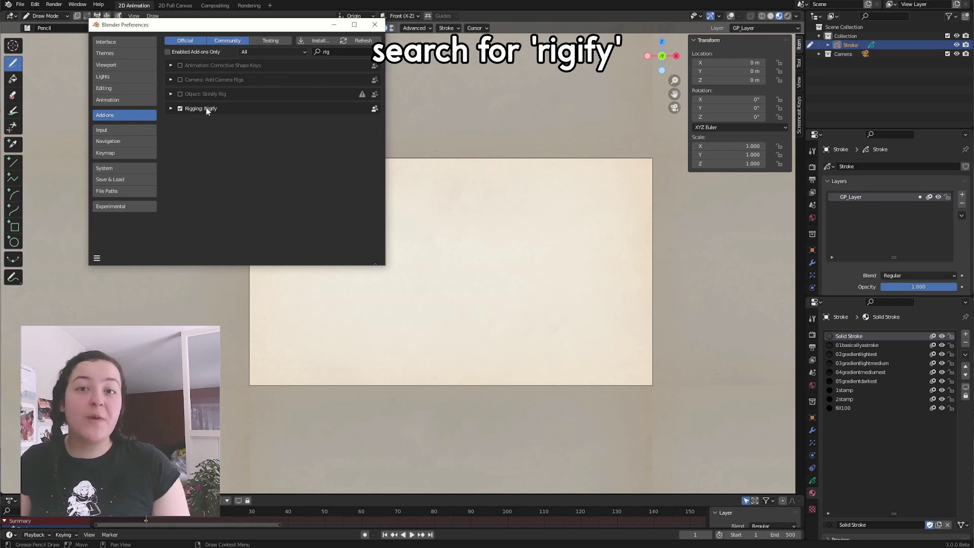
{"action": "left_click", "coordinate": [170, 109]}
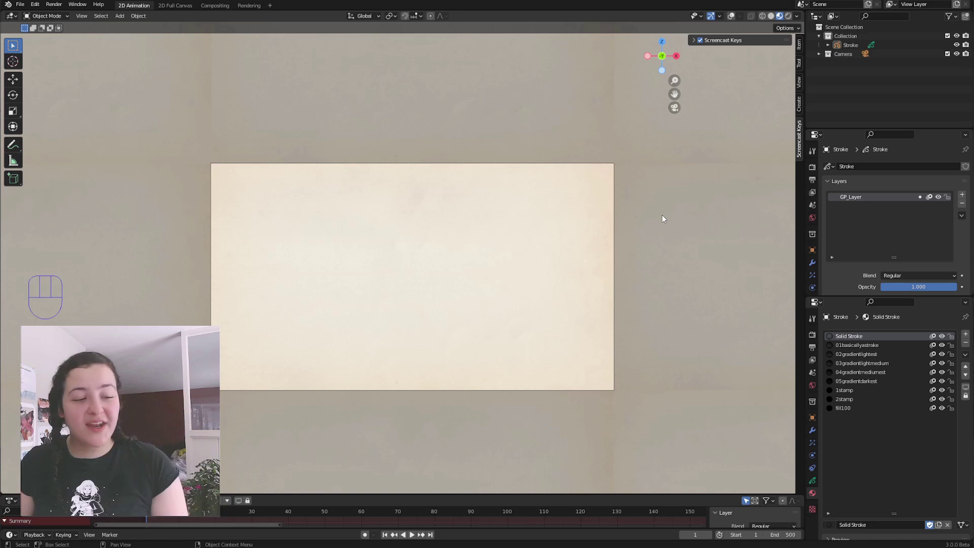
Add a Horse (Meta-Rig) armature to the scene.
{"action": "key", "text": "shift+a"}
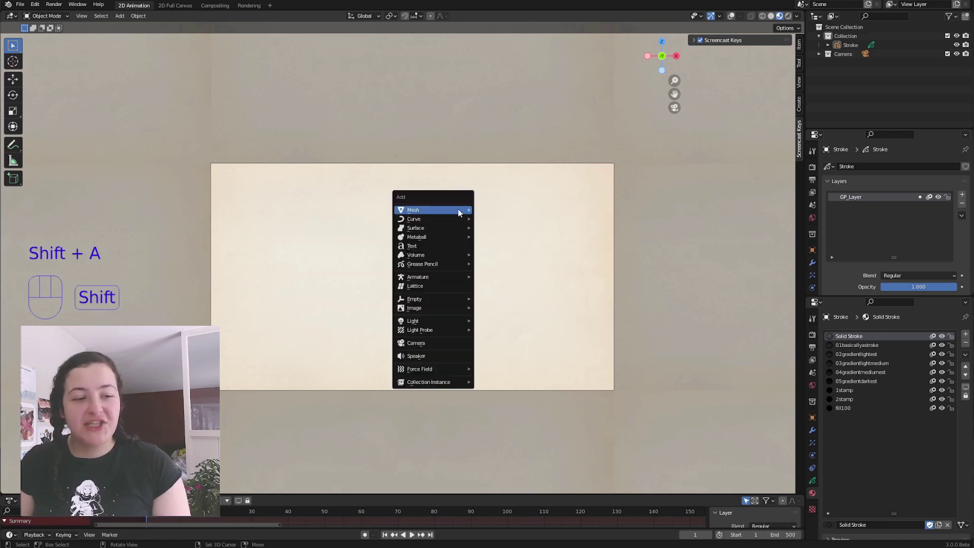
{"action": "mouse_move", "coordinate": [459, 213]}
{"action": "mouse_move", "coordinate": [453, 274]}
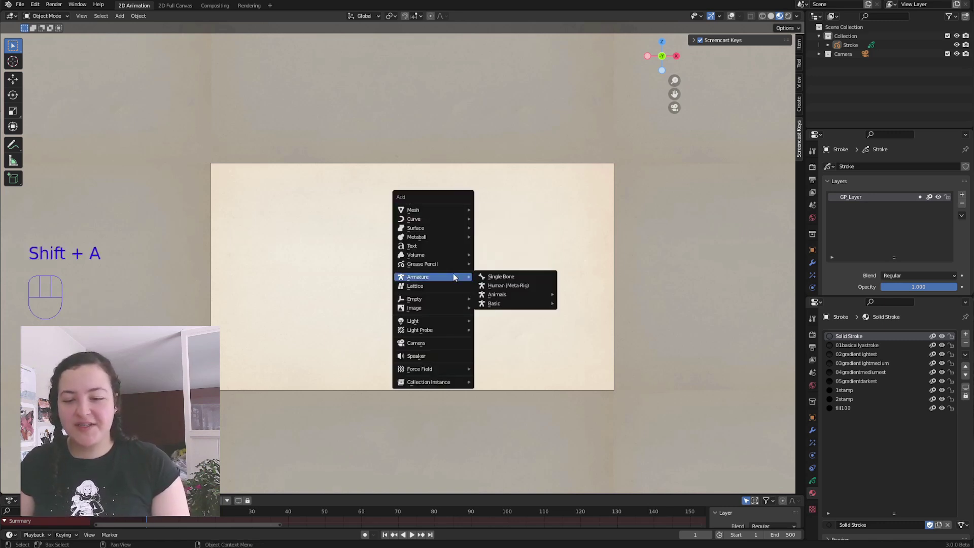
{"action": "mouse_move", "coordinate": [511, 294]}
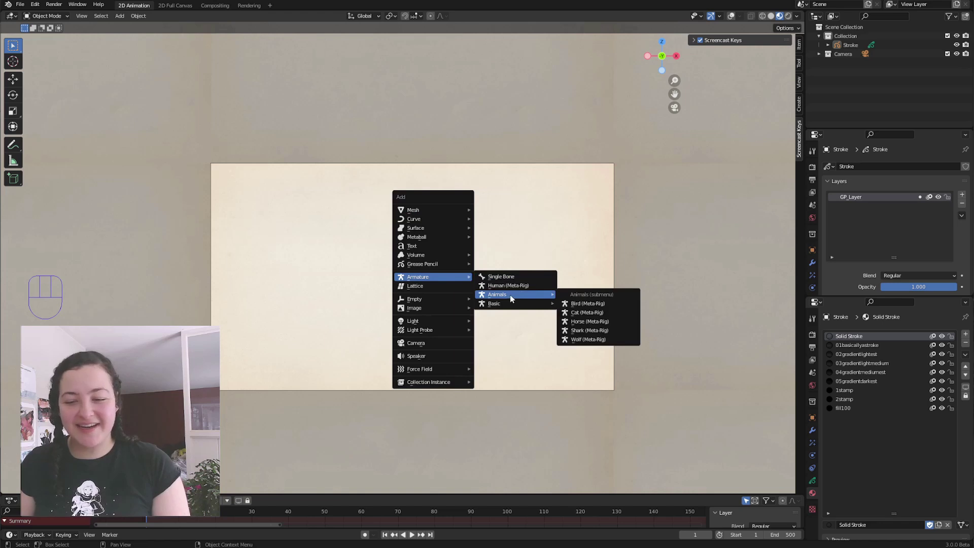
{"action": "left_click", "coordinate": [591, 321]}
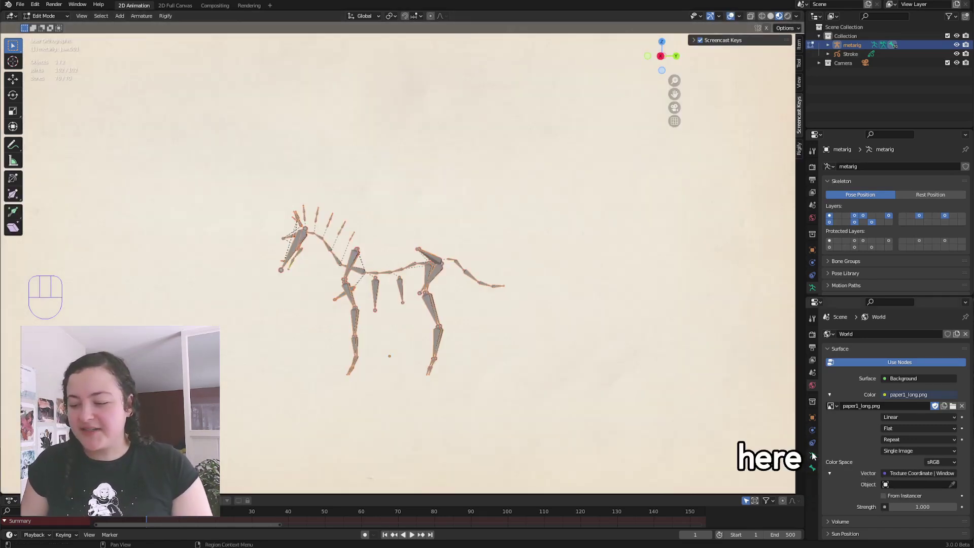
Set the horse meta-rig's viewport display to Wire and return to Object Mode.
{"action": "left_click", "coordinate": [812, 455]}
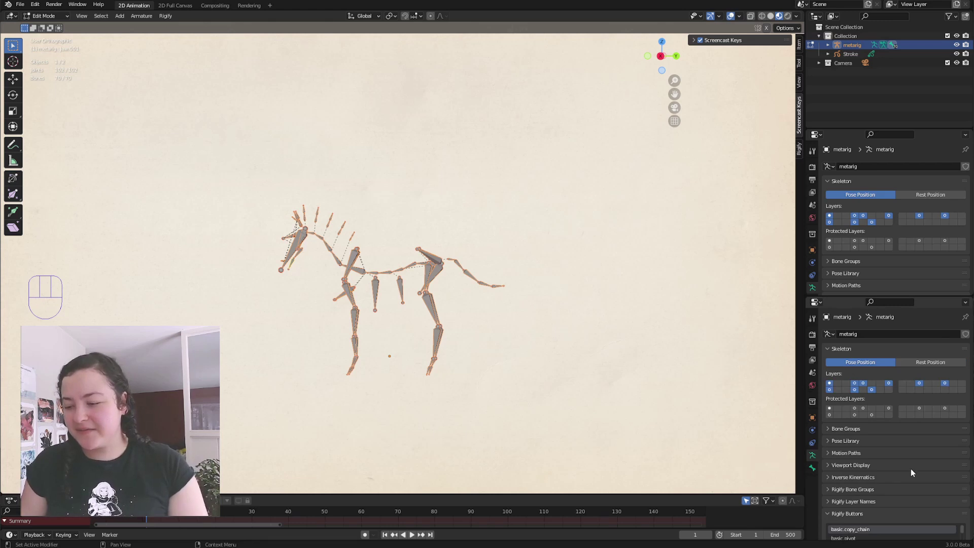
{"action": "scroll", "coordinate": [912, 468], "scroll_direction": "down", "scroll_amount": 3}
{"action": "left_click", "coordinate": [828, 402]}
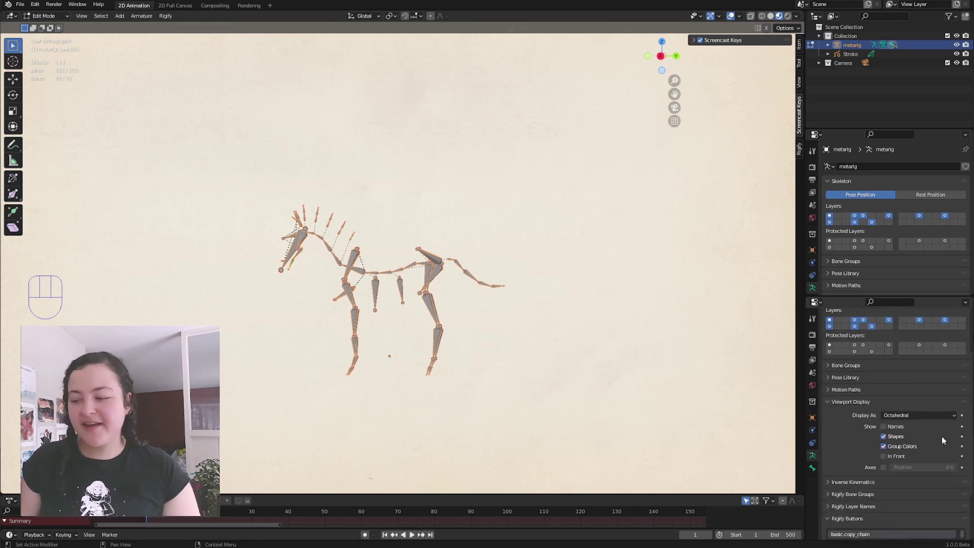
{"action": "left_click", "coordinate": [922, 416]}
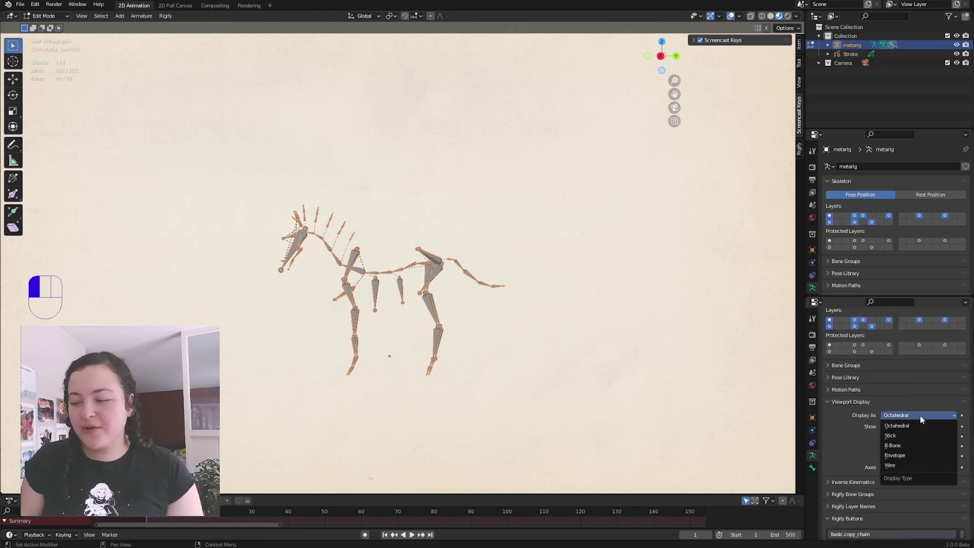
{"action": "left_click", "coordinate": [905, 437]}
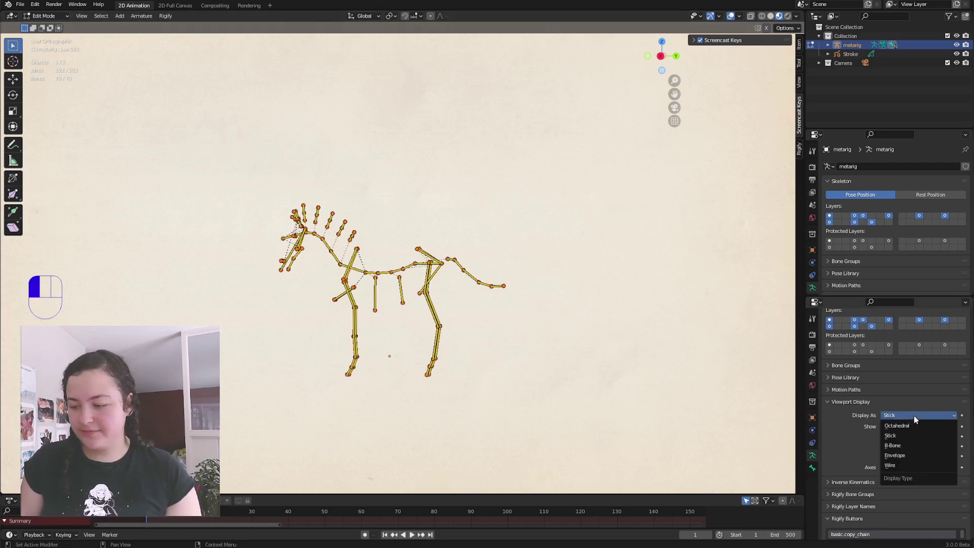
{"action": "left_click", "coordinate": [898, 465]}
{"action": "key", "text": "Tab"}
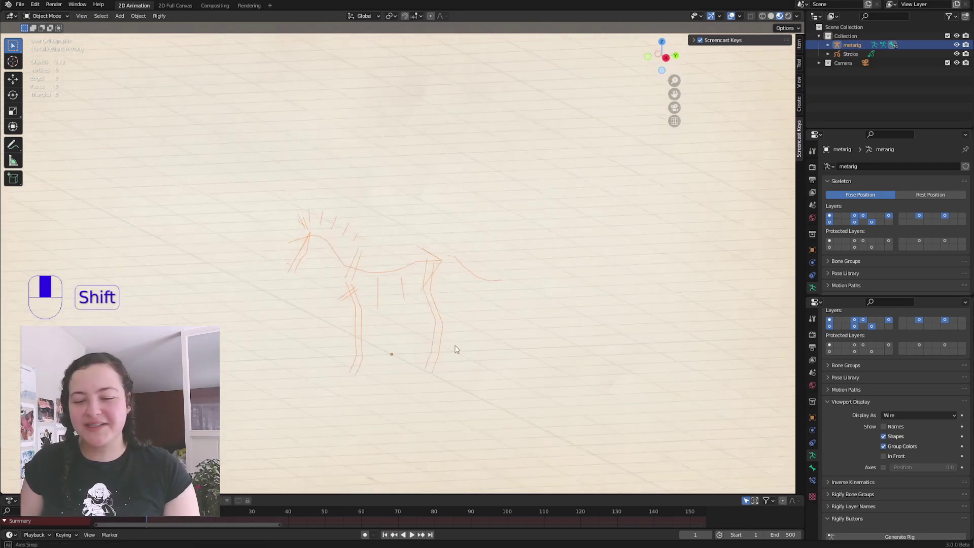
Sketch the horse's head, neck, back and belly outline around the meta-rig with the Ink Pen on the mirrored layer.
{"action": "middle_click_drag", "start_coordinate": [456, 349], "coordinate": [501, 348]}
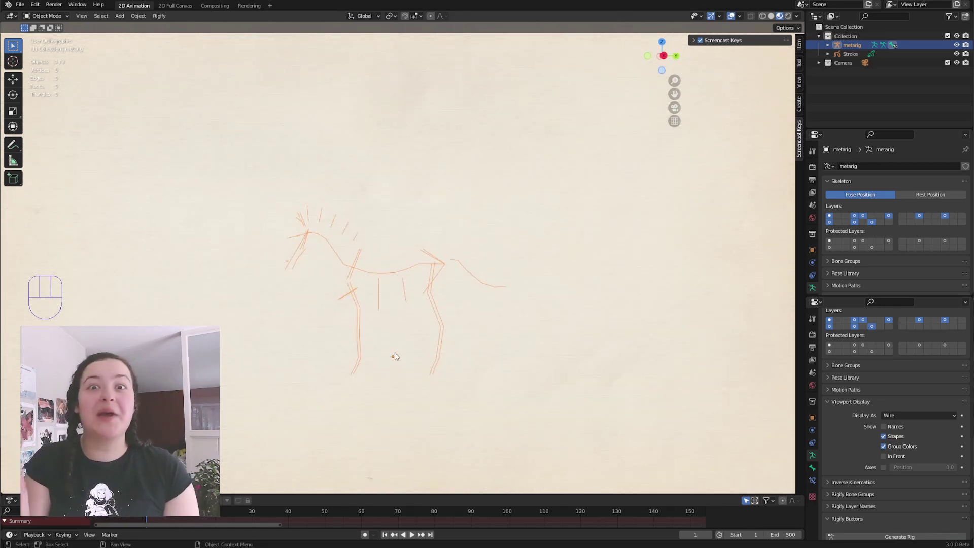
{"action": "left_click", "coordinate": [394, 356]}
{"action": "left_click", "coordinate": [860, 335]}
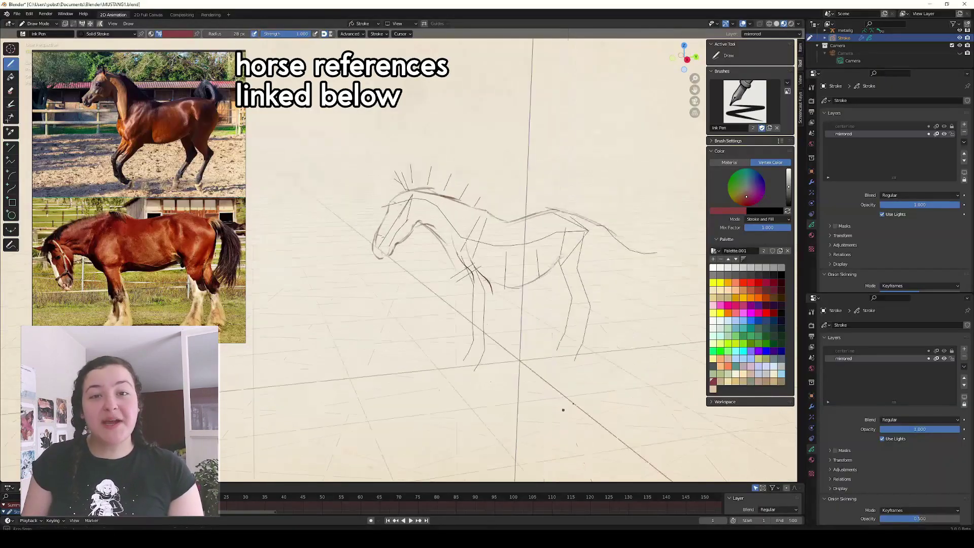
{"action": "left_click_drag", "start_coordinate": [426, 301], "coordinate": [427, 253]}
{"action": "middle_click_drag", "start_coordinate": [457, 355], "coordinate": [543, 396]}
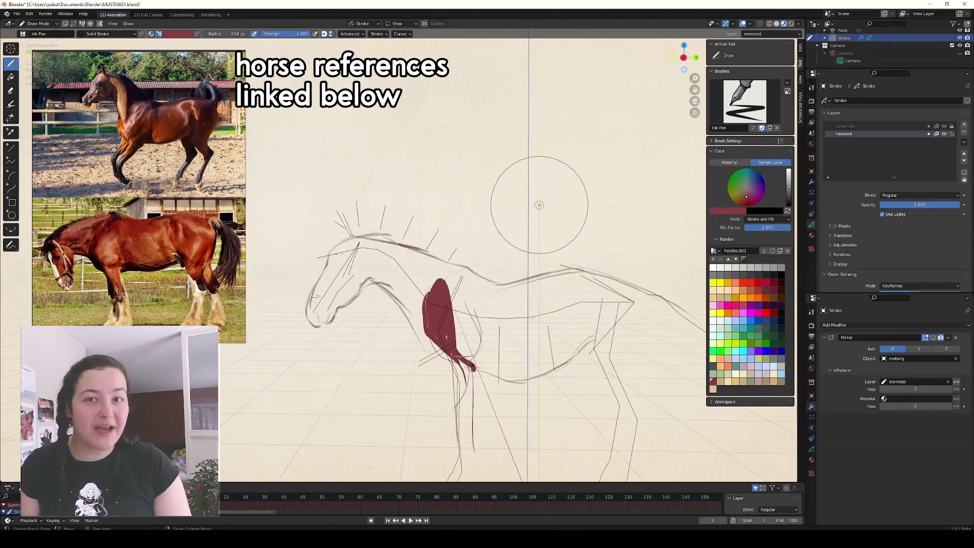
Paint the front leg in dark red from shoulder to hoof on the mirrored layer, following the leg bones.
{"action": "left_click_drag", "start_coordinate": [469, 332], "coordinate": [474, 363]}
{"action": "mouse_move", "coordinate": [511, 383]}
{"action": "middle_mouse_down"}
{"action": "mouse_move", "coordinate": [434, 397]}
{"action": "mouse_move", "coordinate": [348, 240]}
{"action": "mouse_move", "coordinate": [500, 178]}
{"action": "middle_mouse_up"}
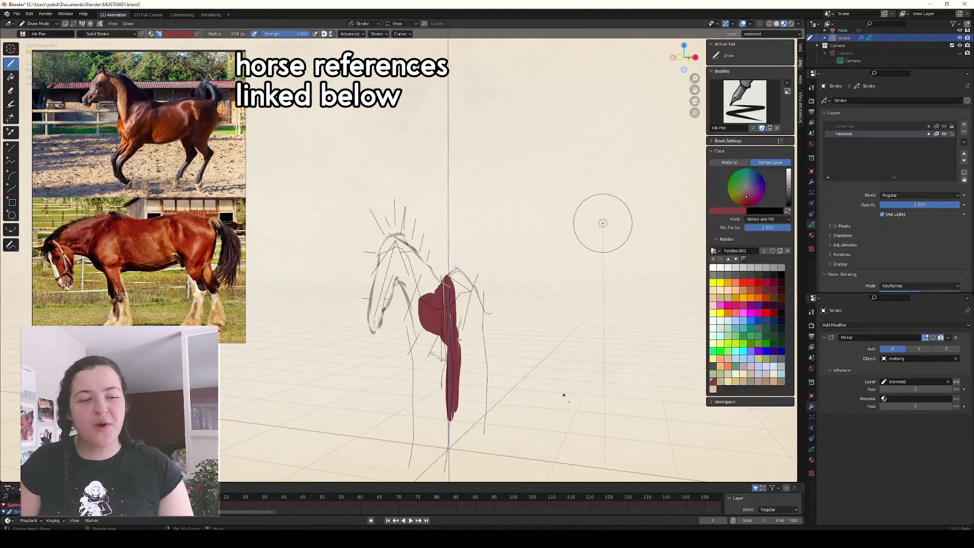
{"action": "mouse_move", "coordinate": [561, 394]}
{"action": "middle_mouse_down"}
{"action": "mouse_move", "coordinate": [600, 444]}
{"action": "mouse_move", "coordinate": [533, 284]}
{"action": "middle_mouse_up"}
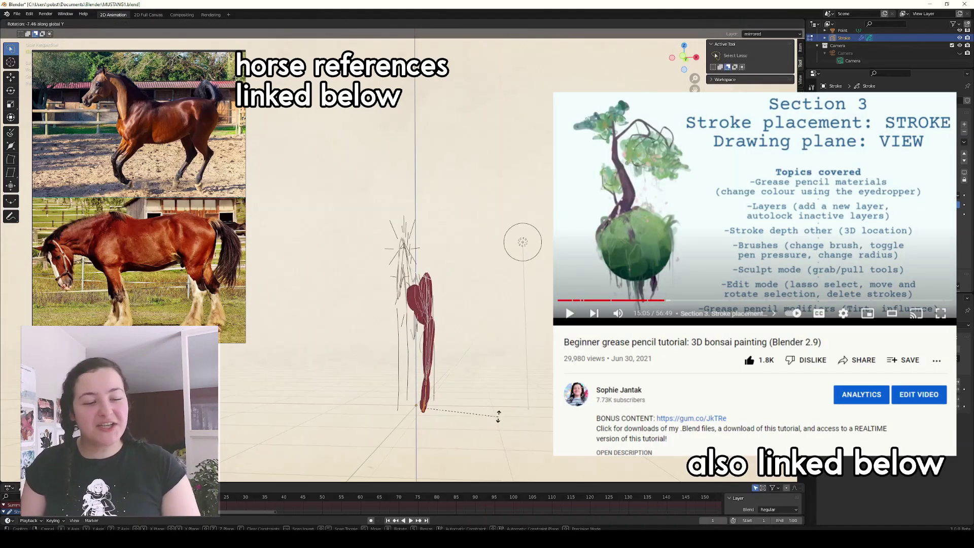
{"action": "mouse_move", "coordinate": [489, 413]}
{"action": "middle_mouse_down"}
{"action": "mouse_move", "coordinate": [501, 418]}
{"action": "mouse_move", "coordinate": [467, 308]}
{"action": "mouse_move", "coordinate": [471, 336]}
{"action": "mouse_move", "coordinate": [429, 358]}
{"action": "mouse_move", "coordinate": [464, 361]}
{"action": "middle_mouse_up"}
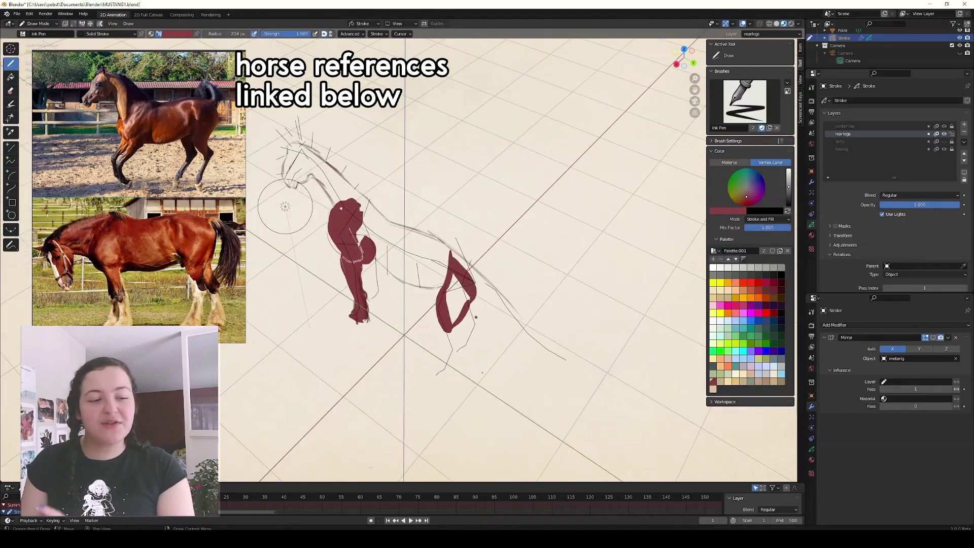
Paint the hind leg in dark red from hip to hoof on the rear legs layer.
{"action": "middle_click_drag", "start_coordinate": [284, 207], "coordinate": [293, 195]}
{"action": "mouse_move", "coordinate": [521, 369]}
{"action": "middle_mouse_down"}
{"action": "mouse_move", "coordinate": [479, 369]}
{"action": "mouse_move", "coordinate": [495, 316]}
{"action": "mouse_move", "coordinate": [483, 388]}
{"action": "mouse_move", "coordinate": [501, 404]}
{"action": "middle_mouse_up"}
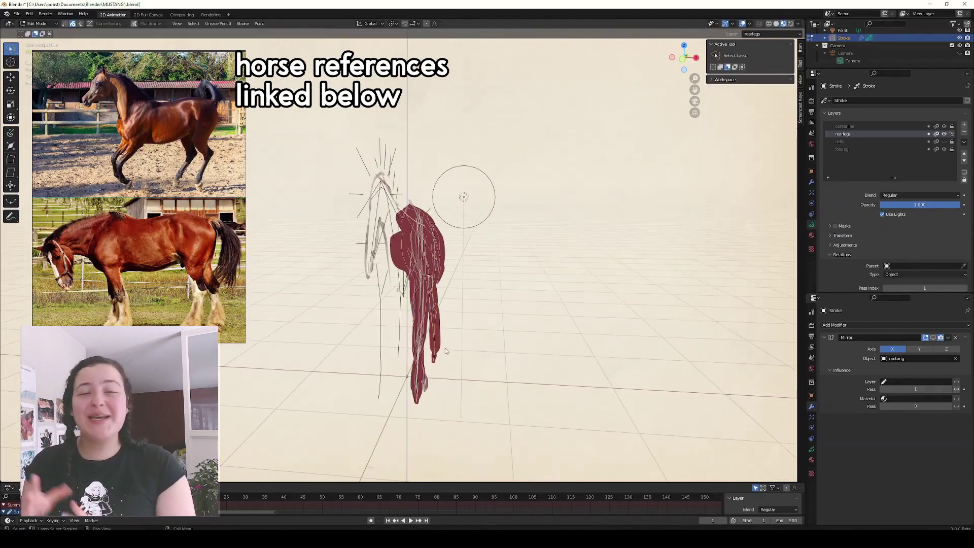
{"action": "key", "text": "ctrl+Tab"}
{"action": "left_click", "coordinate": [9, 64]}
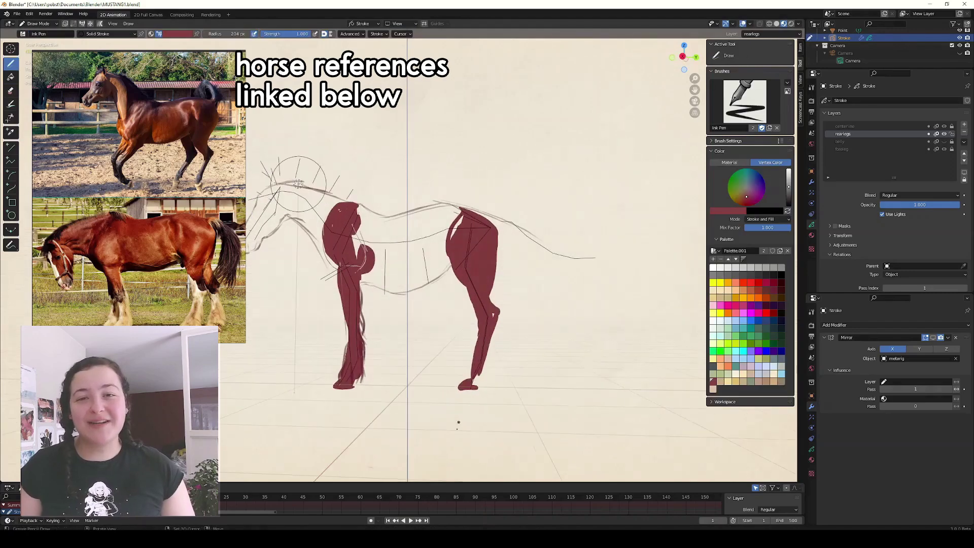
{"action": "mouse_move", "coordinate": [459, 422]}
{"action": "middle_mouse_down"}
{"action": "mouse_move", "coordinate": [553, 382]}
{"action": "mouse_move", "coordinate": [507, 403]}
{"action": "mouse_move", "coordinate": [524, 396]}
{"action": "middle_mouse_up"}
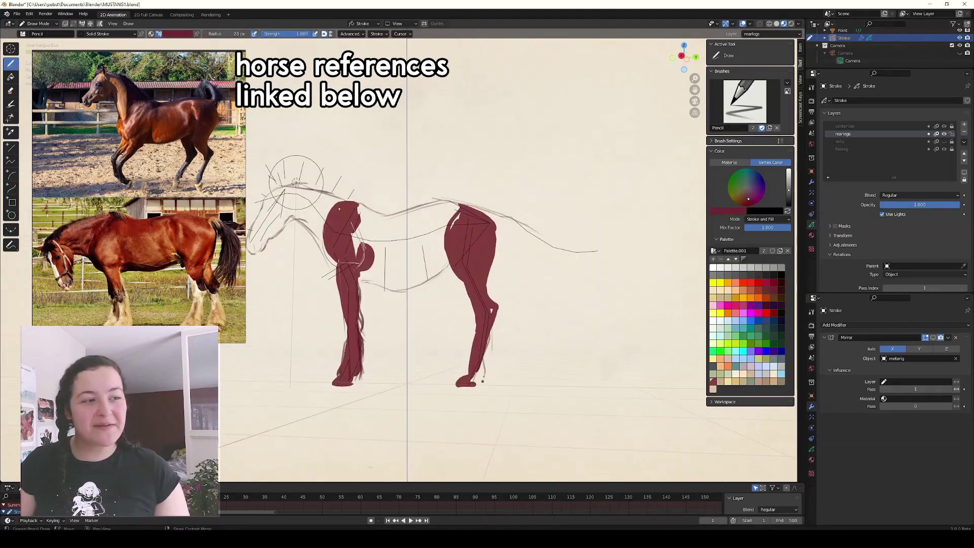
Draw feathered hair down the back of the lower hind leg with the Pencil brush.
{"action": "left_click_drag", "start_coordinate": [488, 351], "coordinate": [476, 384]}
{"action": "middle_click_drag", "start_coordinate": [503, 398], "coordinate": [527, 398]}
{"action": "left_click_drag", "start_coordinate": [495, 319], "coordinate": [489, 372]}
{"action": "middle_click_drag", "start_coordinate": [528, 398], "coordinate": [558, 405]}
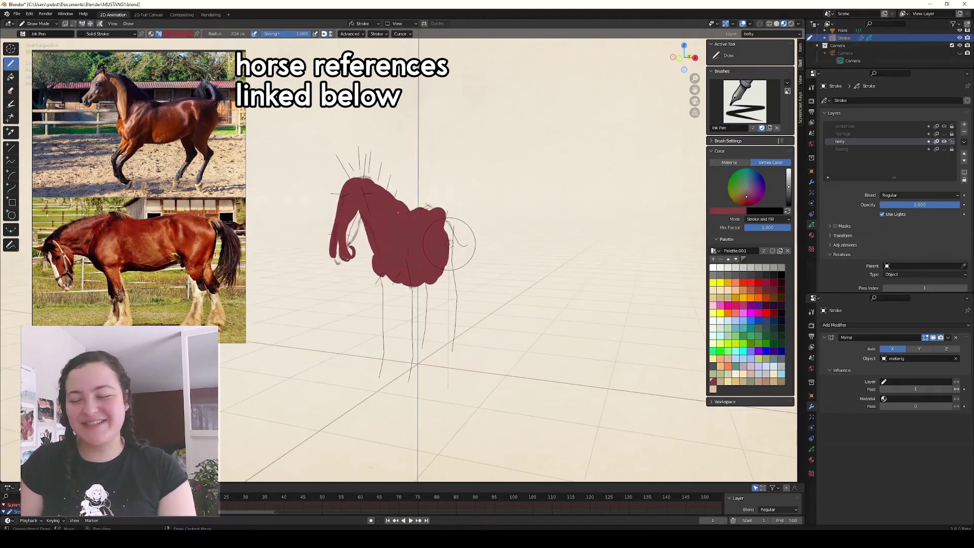
Fill out the horse's torso in dark red with Ink Pen strokes on the belly layer.
{"action": "mouse_move", "coordinate": [446, 238]}
{"action": "middle_mouse_down"}
{"action": "mouse_move", "coordinate": [386, 244]}
{"action": "mouse_move", "coordinate": [457, 254]}
{"action": "mouse_move", "coordinate": [445, 246]}
{"action": "mouse_move", "coordinate": [456, 254]}
{"action": "mouse_move", "coordinate": [452, 274]}
{"action": "mouse_move", "coordinate": [459, 257]}
{"action": "mouse_move", "coordinate": [437, 349]}
{"action": "middle_mouse_up"}
{"action": "key", "text": "Tab"}
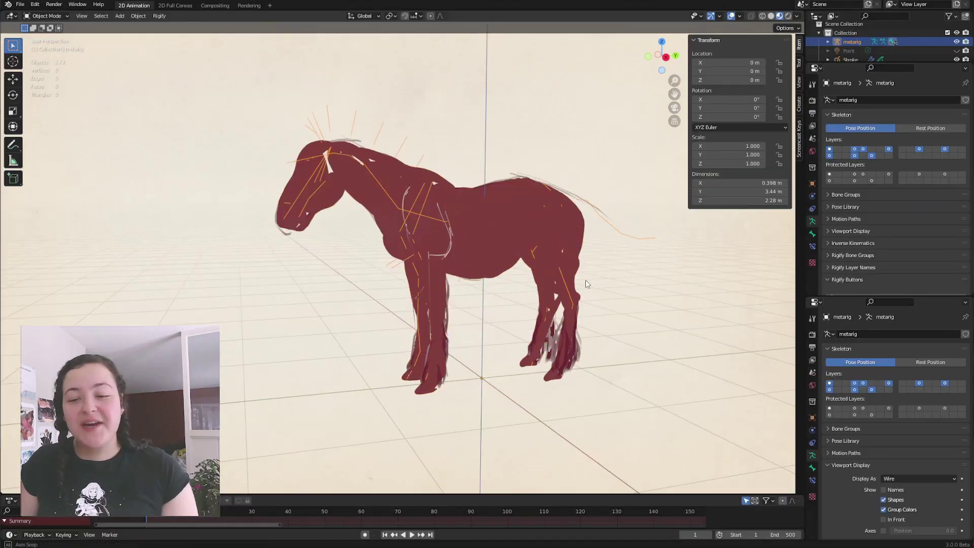
{"action": "mouse_move", "coordinate": [386, 284]}
{"action": "middle_mouse_down"}
{"action": "mouse_move", "coordinate": [446, 293]}
{"action": "mouse_move", "coordinate": [386, 269]}
{"action": "mouse_move", "coordinate": [594, 269]}
{"action": "mouse_move", "coordinate": [554, 242]}
{"action": "middle_mouse_up"}
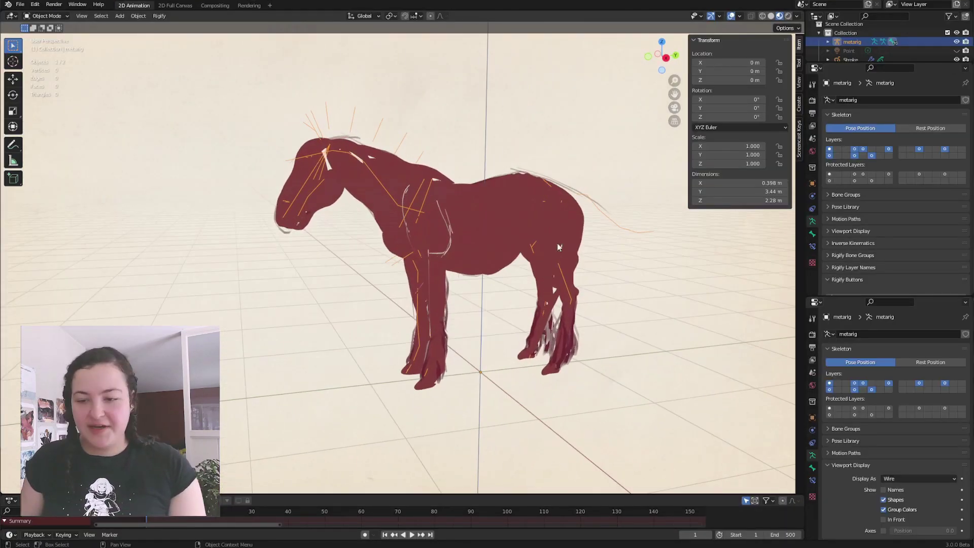
Apply the Mirror modifier on the horse's grease pencil stroke object.
{"action": "left_click", "coordinate": [554, 242]}
{"action": "left_click", "coordinate": [813, 429]}
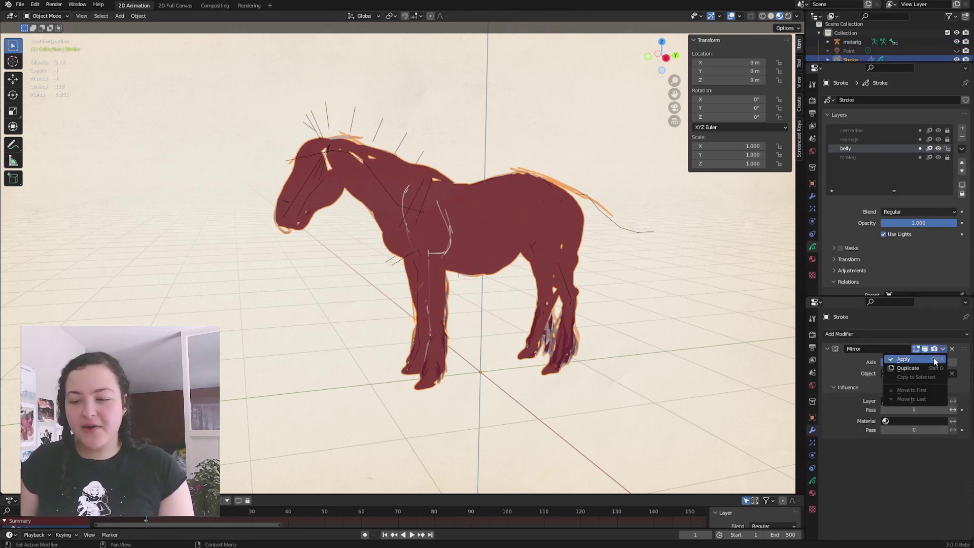
{"action": "left_click", "coordinate": [913, 359]}
Select the horse meta-rig and generate its Rigify control rig.
{"action": "left_click", "coordinate": [622, 227]}
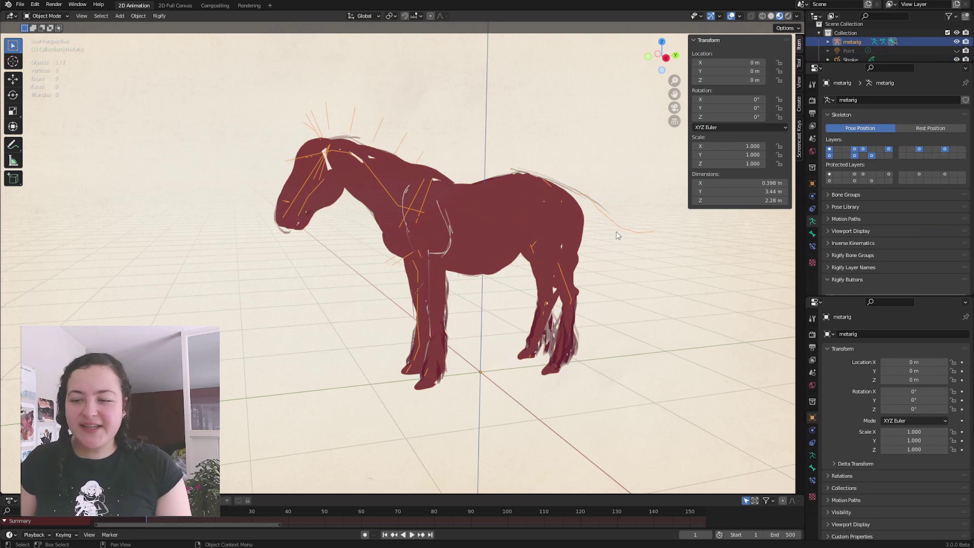
{"action": "left_click", "coordinate": [812, 455]}
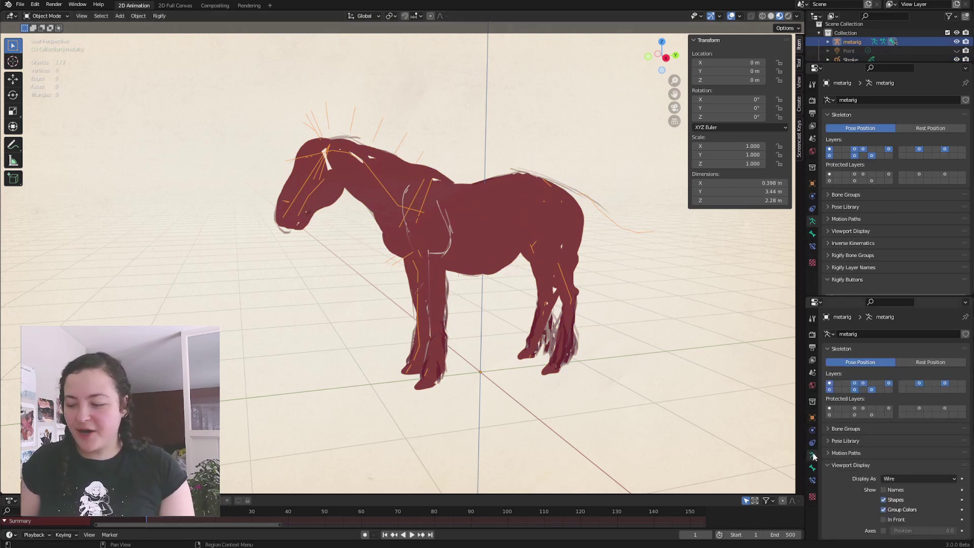
{"action": "left_click", "coordinate": [852, 464]}
{"action": "scroll", "coordinate": [911, 429], "scroll_direction": "down", "scroll_amount": 4}
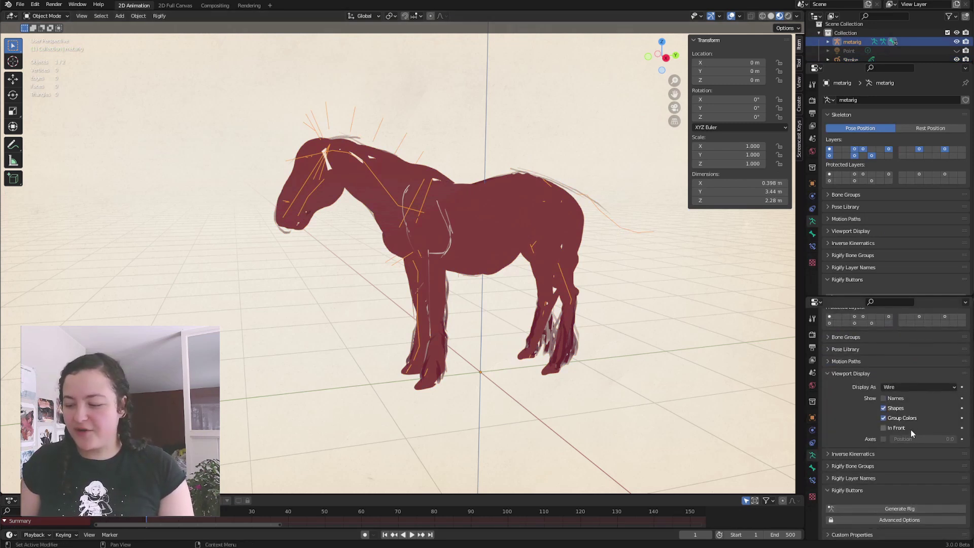
{"action": "left_click", "coordinate": [896, 508]}
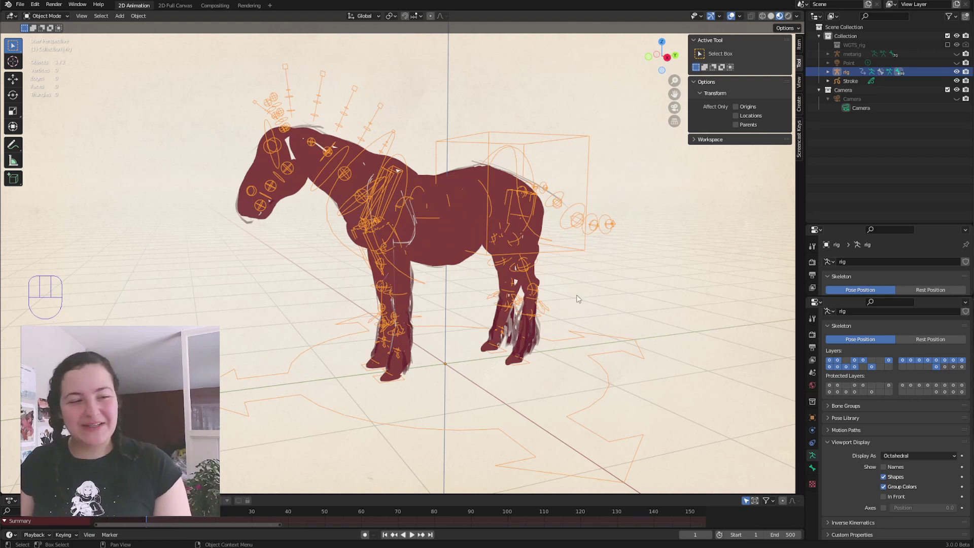
Add a lattice and stretch it along Z in front view to about the horse's height.
{"action": "key", "text": "shift+a"}
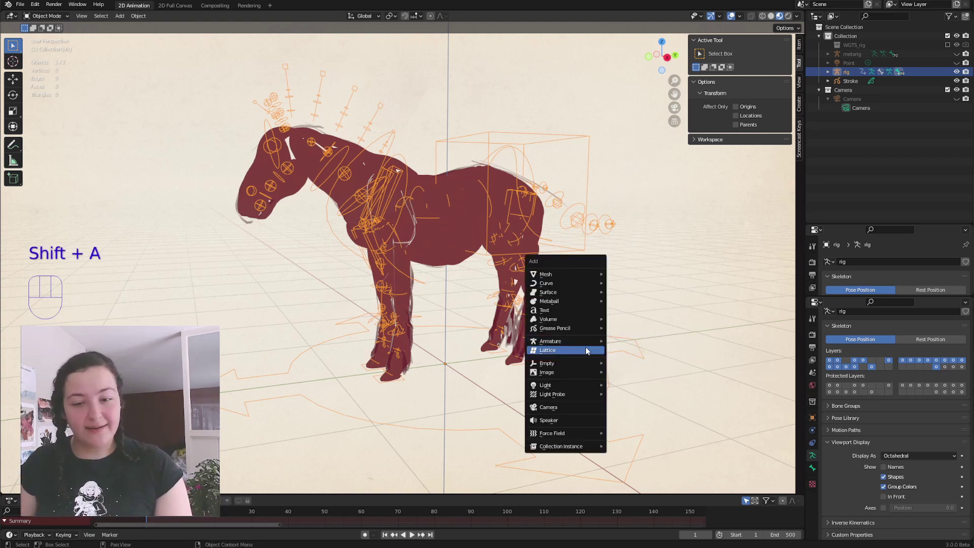
{"action": "left_click", "coordinate": [587, 351]}
{"action": "key", "text": "KP_1"}
{"action": "key", "text": "s"}
{"action": "key", "text": "z"}
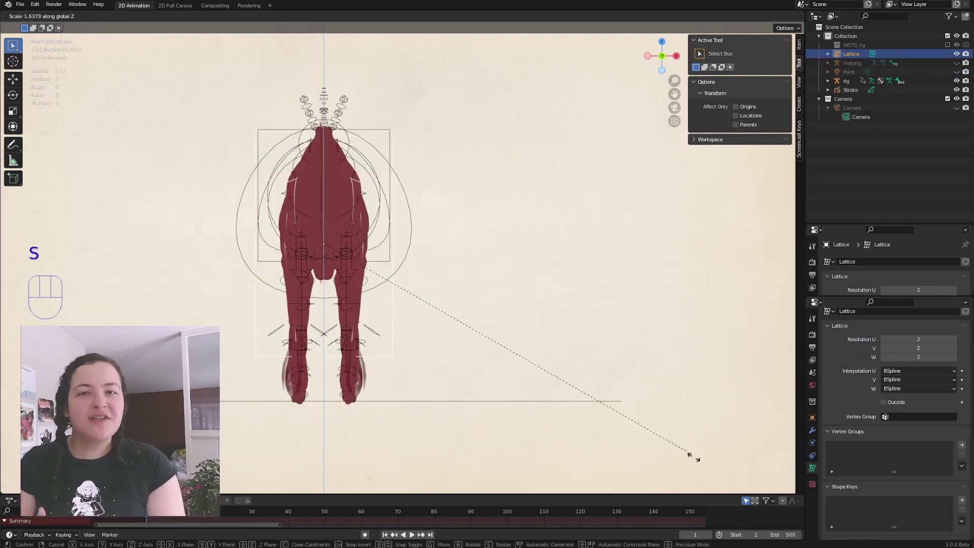
{"action": "left_click", "coordinate": [672, 491]}
Move the lattice along Z to enclose the horse from head to hooves and narrow it along X to the body's width.
{"action": "key", "text": "g"}
{"action": "key", "text": "z"}
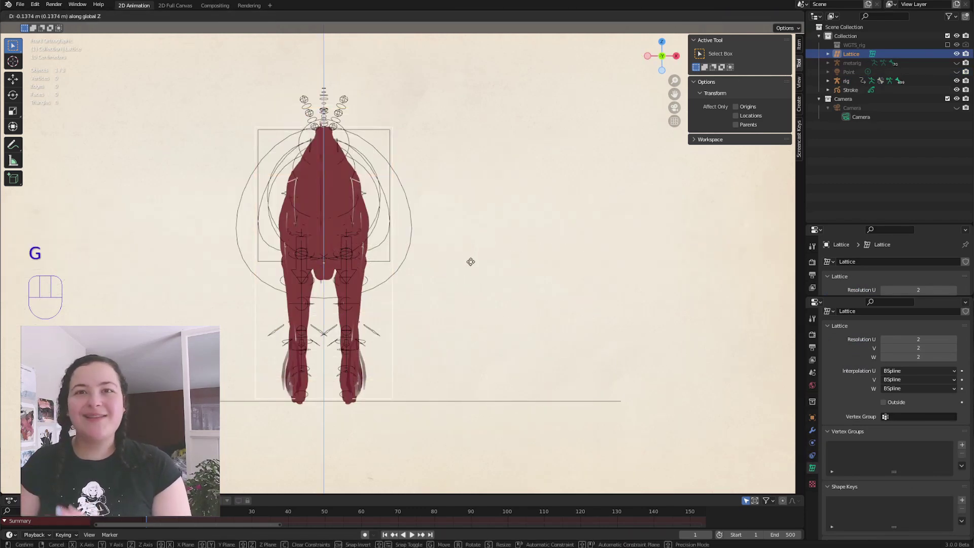
{"action": "key", "text": "s"}
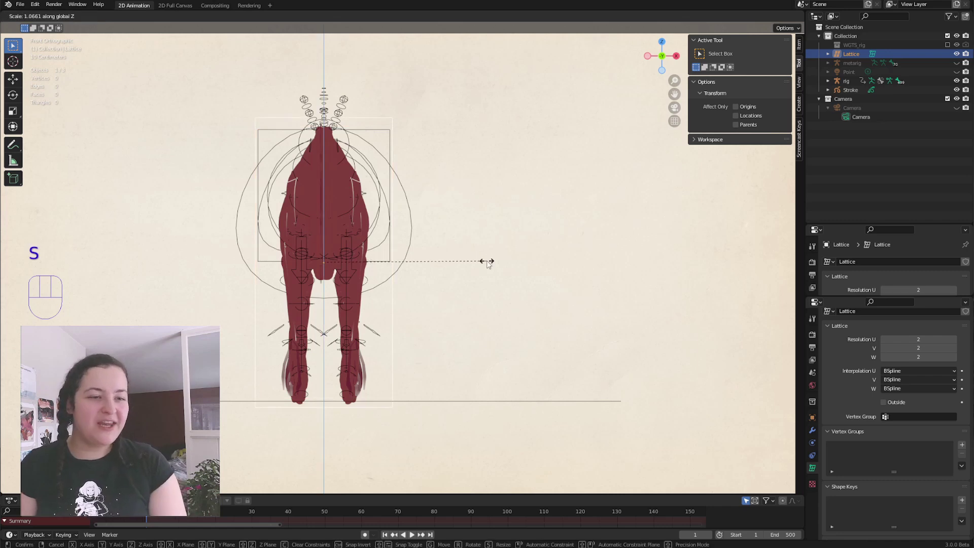
{"action": "key", "text": "s"}
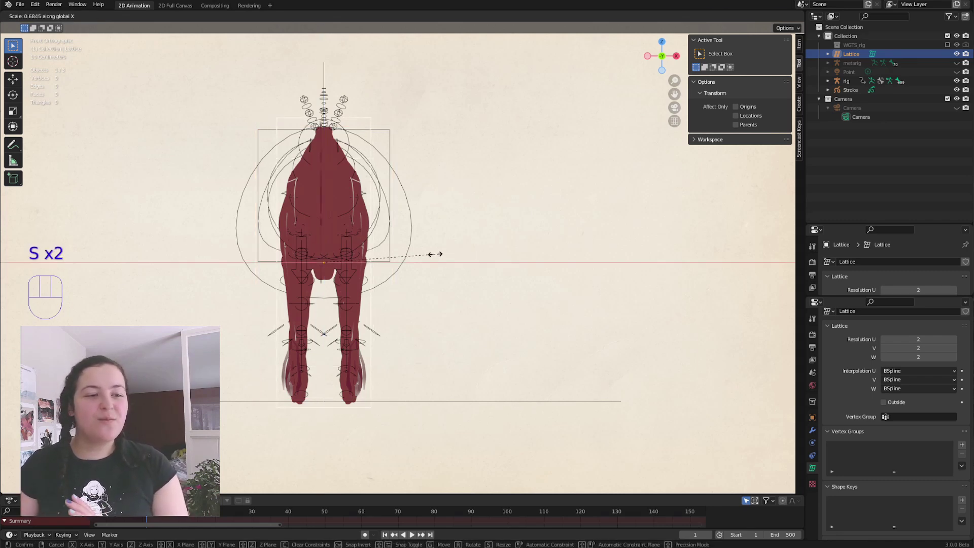
{"action": "left_click", "coordinate": [438, 259]}
Scale and move the lattice along Y in side view so it spans the horse from muzzle to rump.
{"action": "key", "text": "KP_3"}
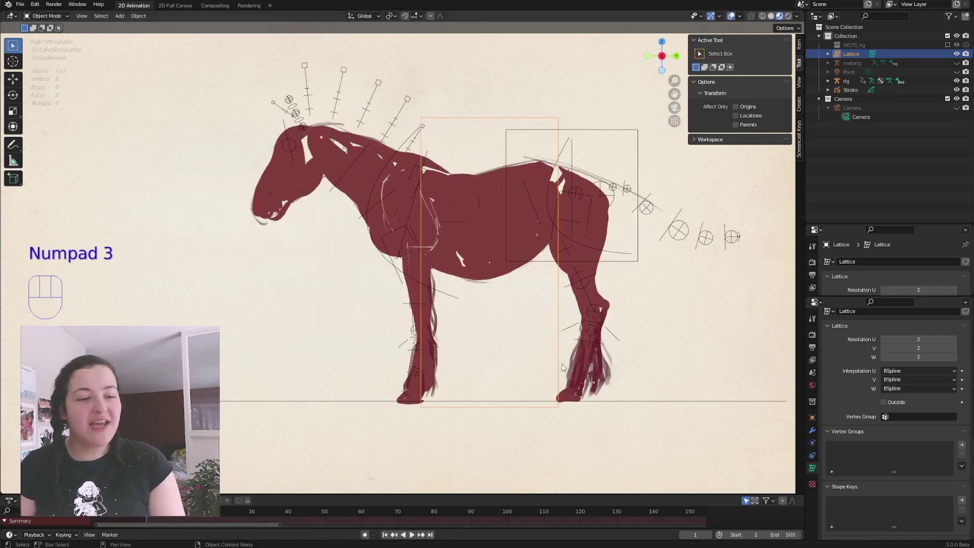
{"action": "key", "text": "s"}
{"action": "left_click", "coordinate": [804, 404]}
{"action": "key", "text": "g"}
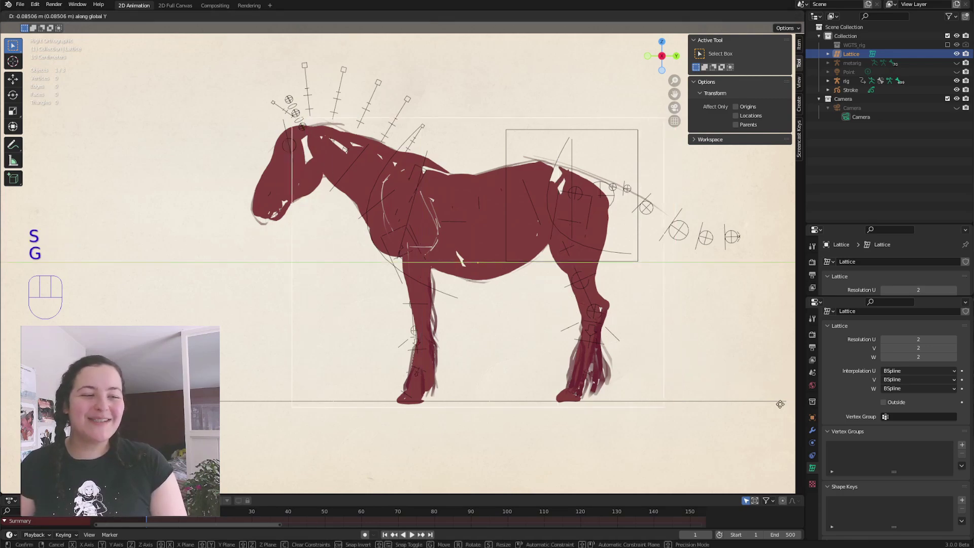
{"action": "left_click", "coordinate": [743, 402]}
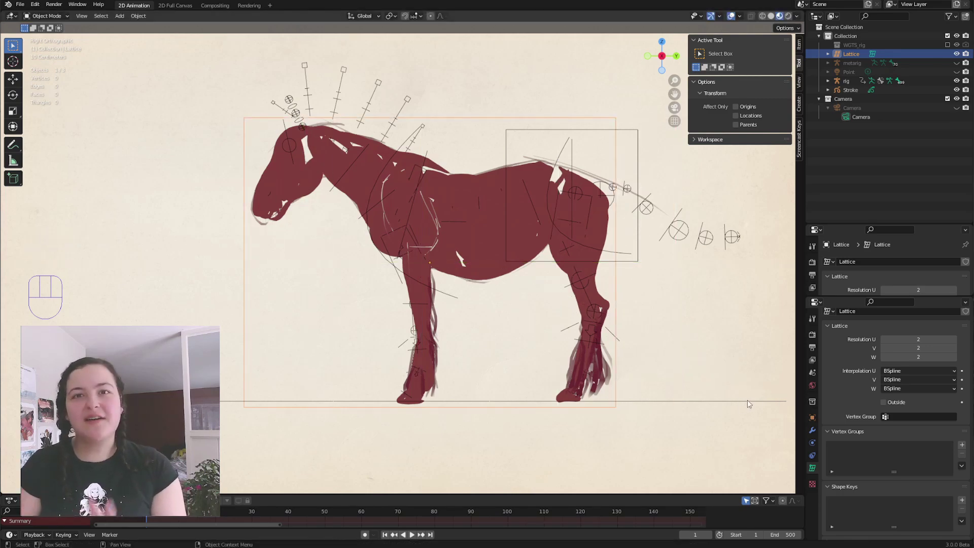
Raise the lattice's resolution to U 31, V 32 and W 32.
{"action": "middle_click_drag", "start_coordinate": [747, 400], "coordinate": [597, 298]}
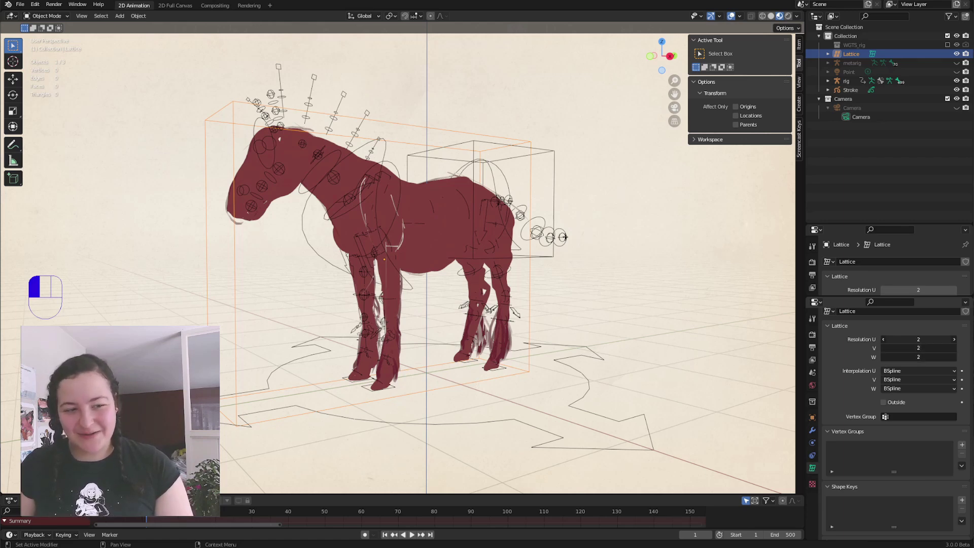
{"action": "left_click_drag", "start_coordinate": [918, 339], "coordinate": [953, 339]}
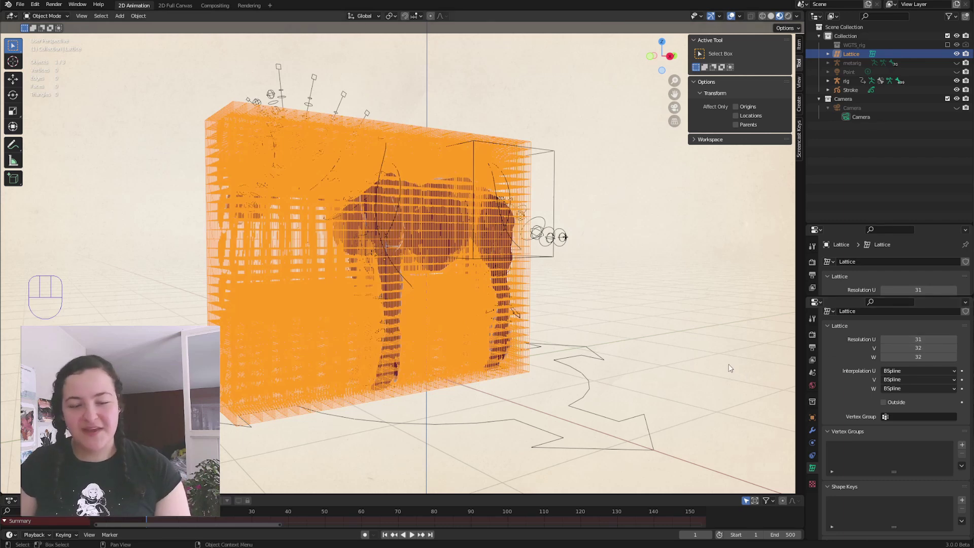
{"action": "middle_click_drag", "start_coordinate": [729, 367], "coordinate": [450, 336]}
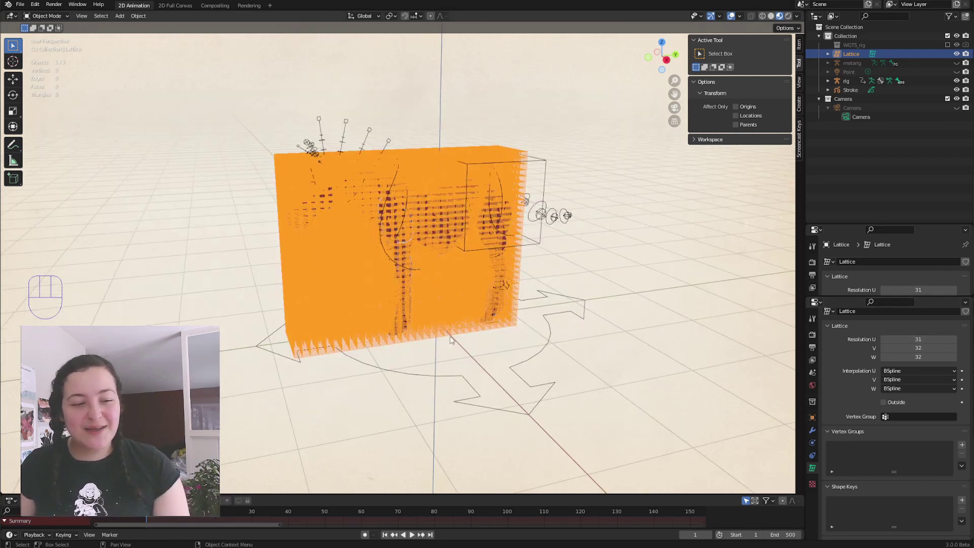
Add the control rig to the lattice selection and parent the lattice to it with automatic weights.
{"action": "key", "text": "shift"}
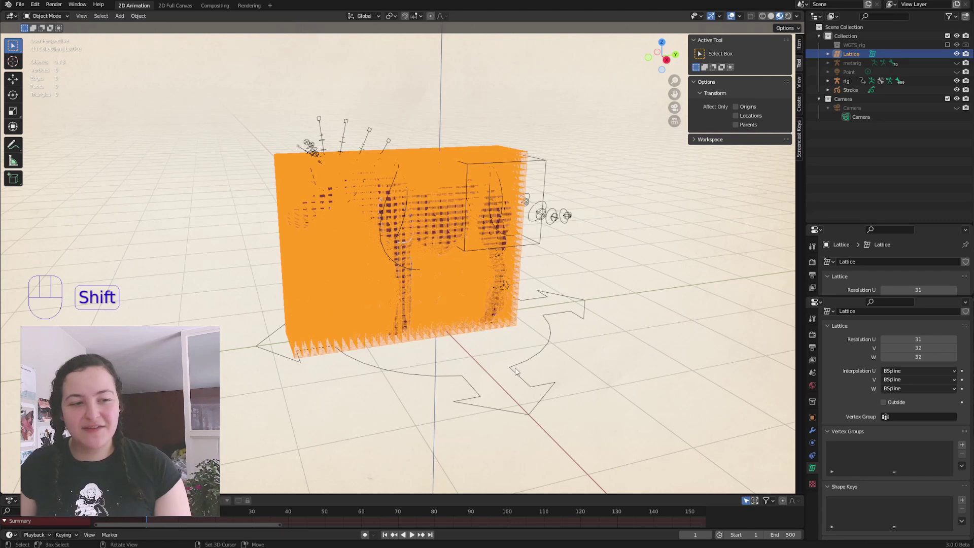
{"action": "left_click", "coordinate": [516, 367], "text": "shift"}
{"action": "right_click", "coordinate": [515, 359]}
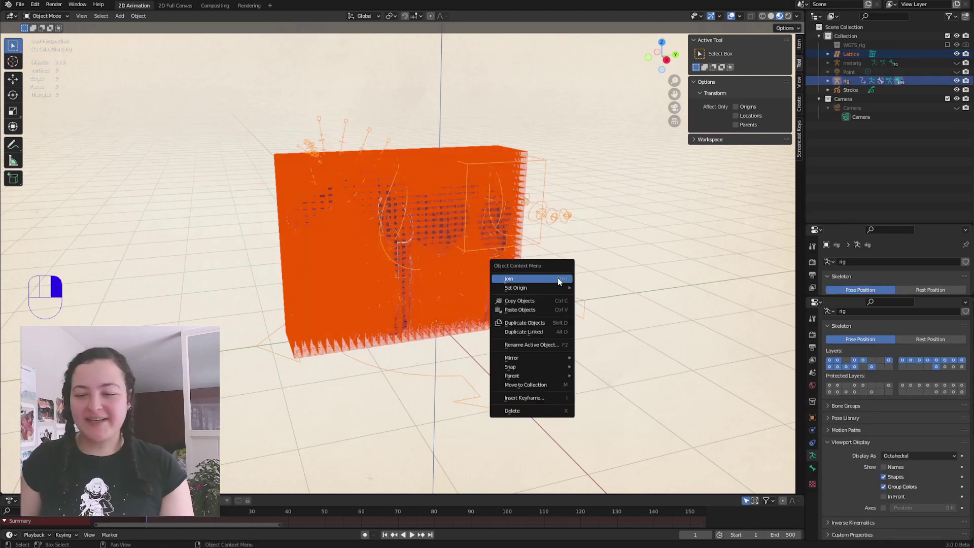
{"action": "mouse_move", "coordinate": [537, 378]}
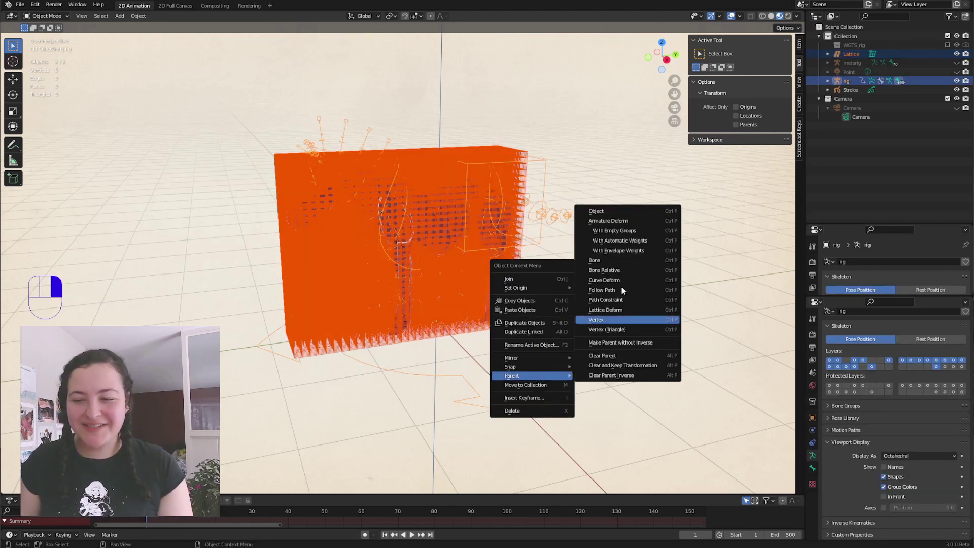
{"action": "left_click", "coordinate": [619, 240]}
Turn on Bone Envelopes in the lattice's Armature modifier and hide the lattice in the viewport.
{"action": "left_click", "coordinate": [435, 175]}
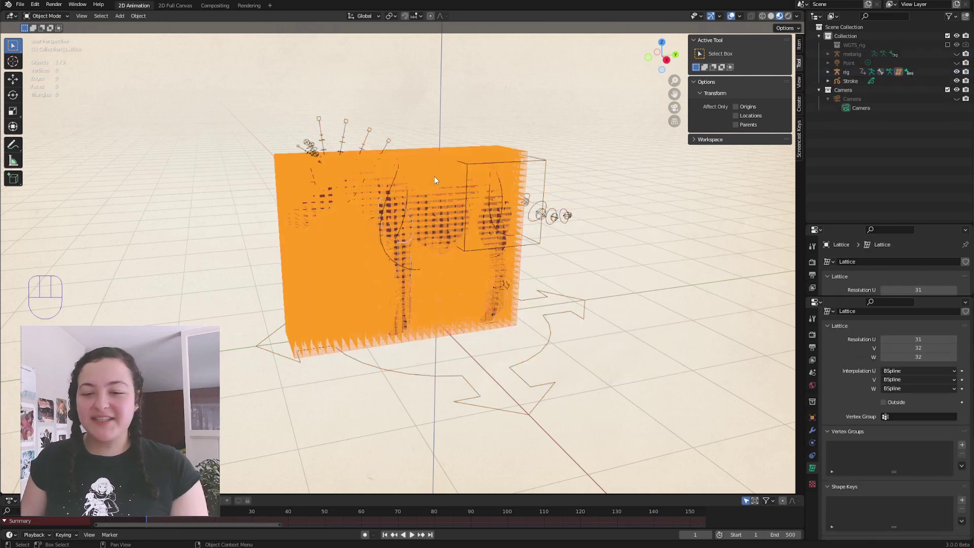
{"action": "left_click", "coordinate": [812, 431]}
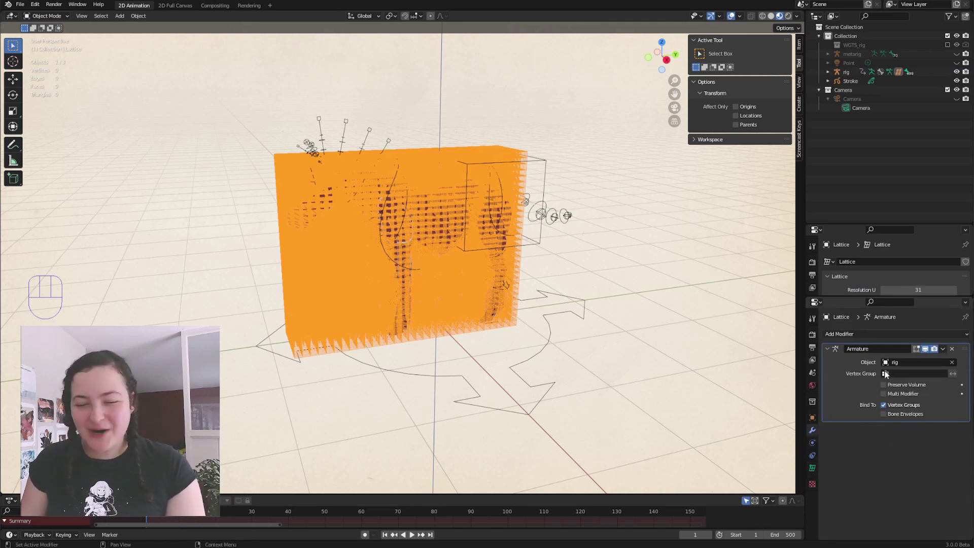
{"action": "left_click", "coordinate": [883, 415]}
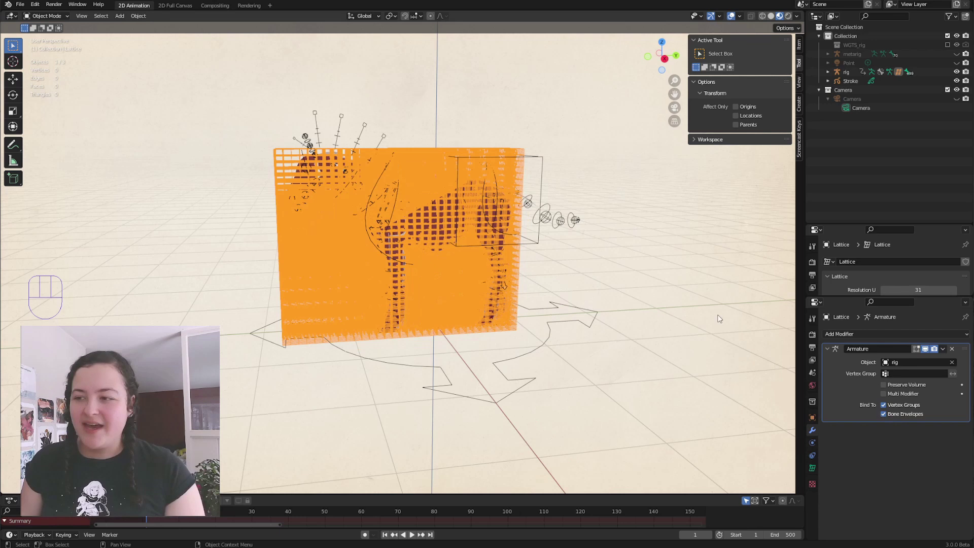
{"action": "left_click", "coordinate": [828, 72]}
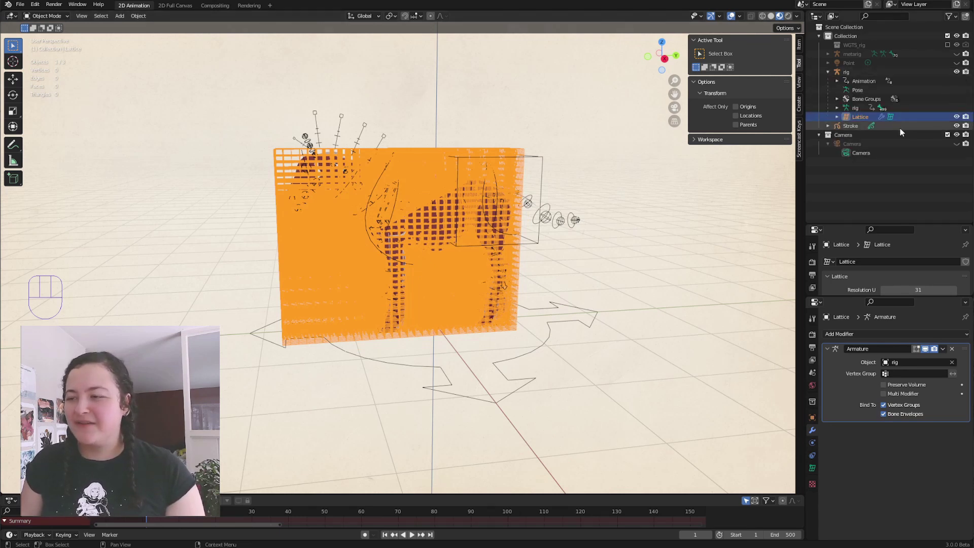
{"action": "left_click", "coordinate": [957, 117]}
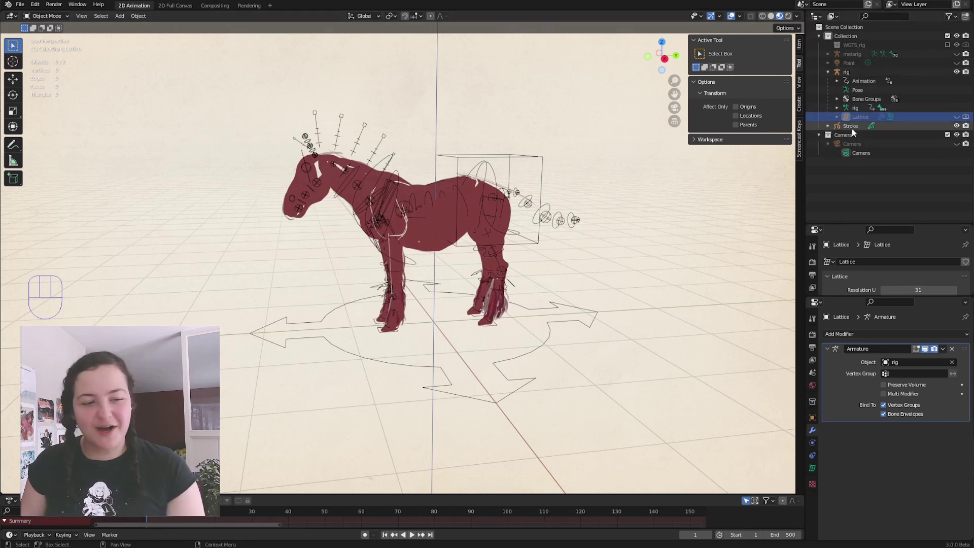
Add a Lattice modifier to the Stroke grease pencil horse and set its object to Lattice.
{"action": "left_click", "coordinate": [851, 126]}
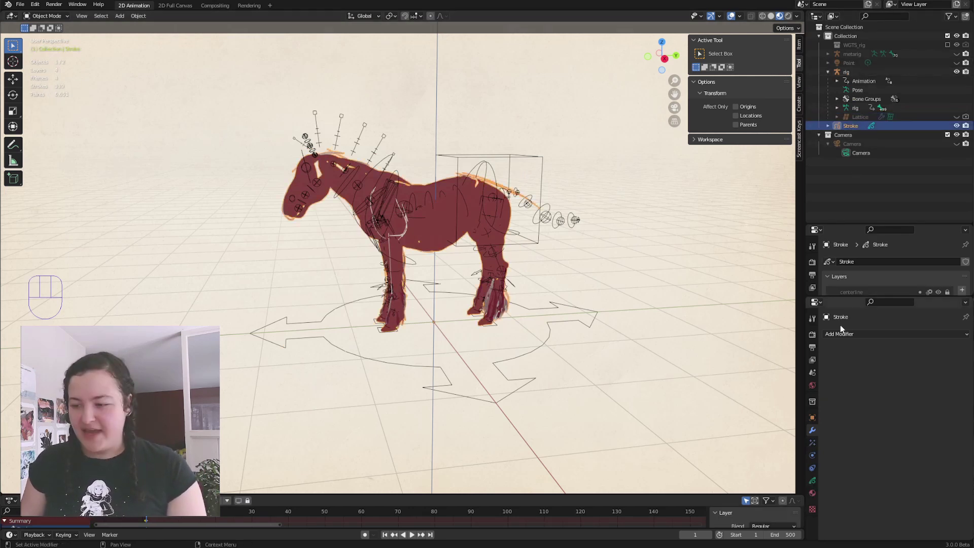
{"action": "left_click", "coordinate": [892, 336]}
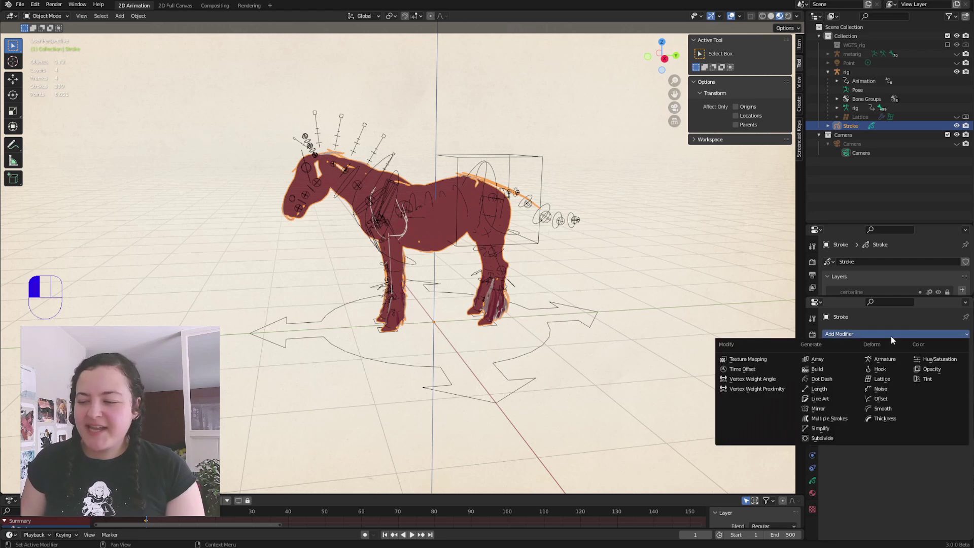
{"action": "left_click", "coordinate": [877, 383]}
{"action": "left_click", "coordinate": [913, 362]}
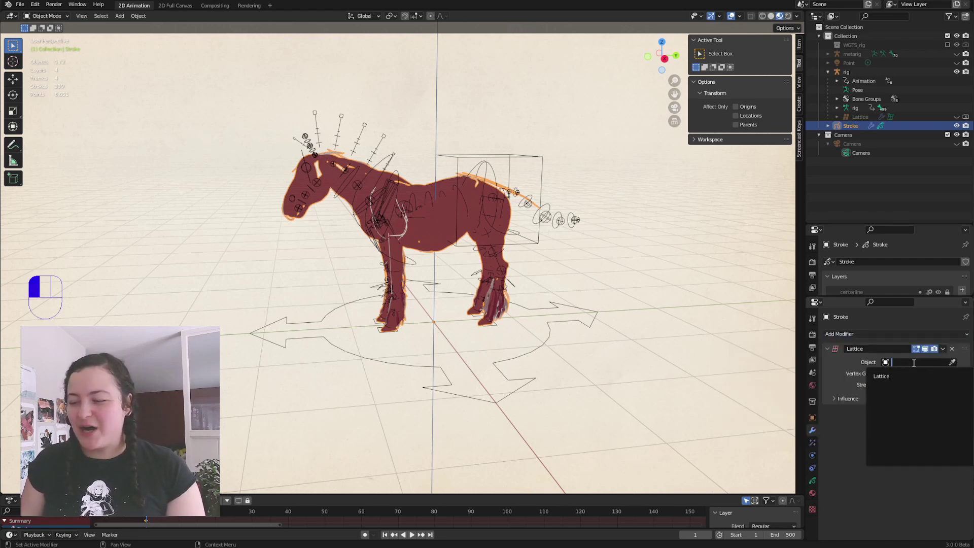
{"action": "left_click", "coordinate": [883, 376]}
Put the rig in Pose Mode and move and rotate its leg controls to lift a foreleg and reposition the hind legs.
{"action": "left_click", "coordinate": [516, 362]}
{"action": "key", "text": "Tab"}
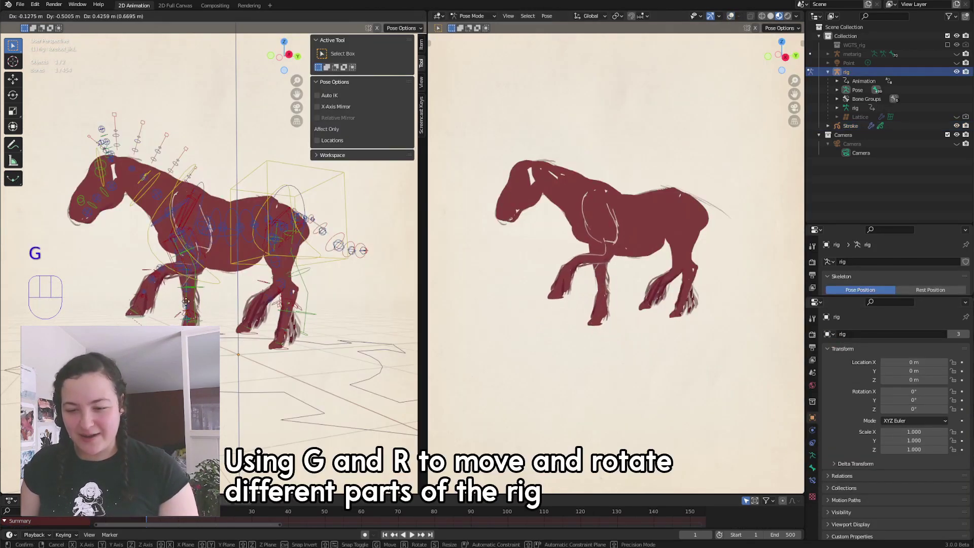
{"action": "middle_click_drag", "start_coordinate": [144, 320], "coordinate": [274, 325], "text": "shift"}
{"action": "key", "text": "g"}
{"action": "left_click", "coordinate": [210, 319]}
{"action": "middle_click_drag", "start_coordinate": [274, 325], "coordinate": [168, 285], "text": "shift"}
{"action": "left_click", "coordinate": [249, 253]}
{"action": "middle_click_drag", "start_coordinate": [299, 254], "coordinate": [213, 286], "text": "shift"}
{"action": "key", "text": "r"}
{"action": "left_click", "coordinate": [249, 266]}
{"action": "middle_click_drag", "start_coordinate": [213, 287], "coordinate": [355, 211], "text": "shift"}
{"action": "scroll", "coordinate": [355, 212], "scroll_direction": "down", "scroll_amount": 4}
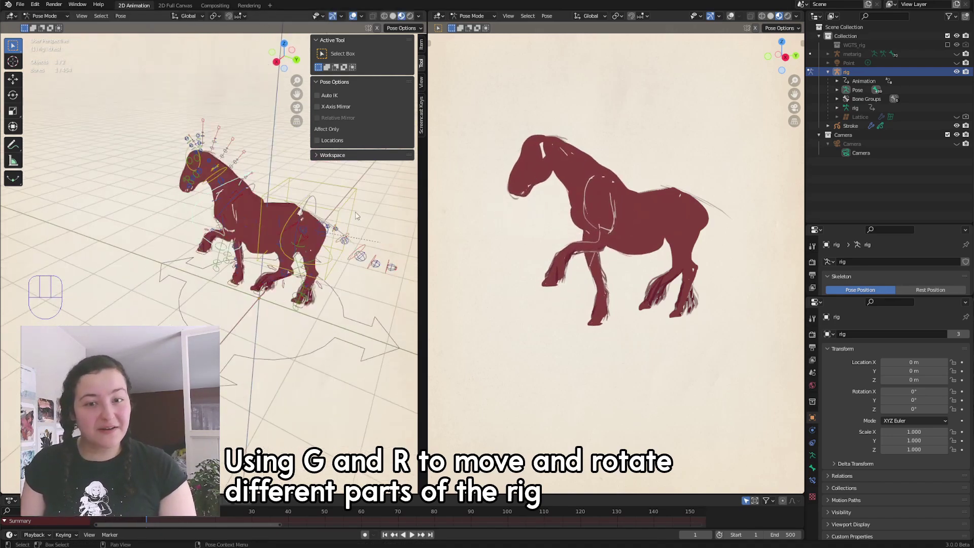
Rotate the neck control to lower the horse's head and raise a forefoot control by about 0.34 m.
{"action": "left_click", "coordinate": [355, 212]}
{"action": "key", "text": "t"}
{"action": "left_click", "coordinate": [217, 173]}
{"action": "key", "text": "r"}
{"action": "middle_click_drag", "start_coordinate": [284, 239], "coordinate": [263, 253], "text": "shift"}
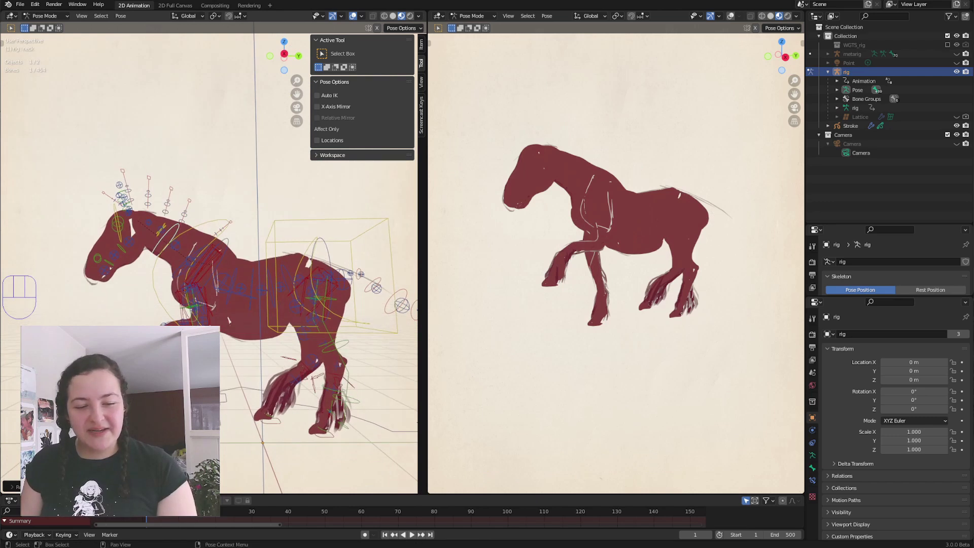
{"action": "key", "text": "g"}
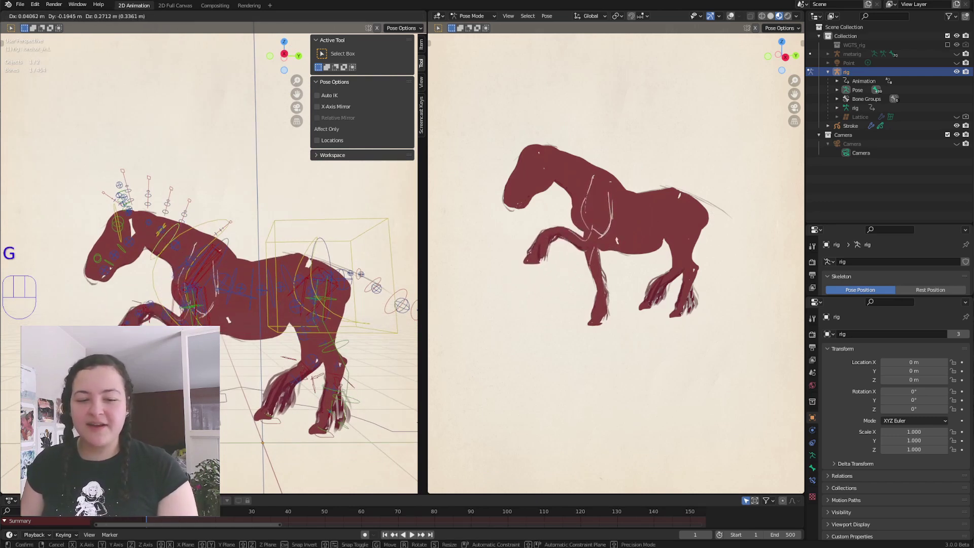
{"action": "left_click", "coordinate": [152, 324]}
Try to stretch a foreleg far out in front of the horse by moving its foot control.
{"action": "middle_click_drag", "start_coordinate": [305, 386], "coordinate": [330, 389], "text": "shift"}
{"action": "middle_click_drag", "start_coordinate": [329, 389], "coordinate": [307, 390]}
{"action": "left_click", "coordinate": [372, 452]}
{"action": "key", "text": "g"}
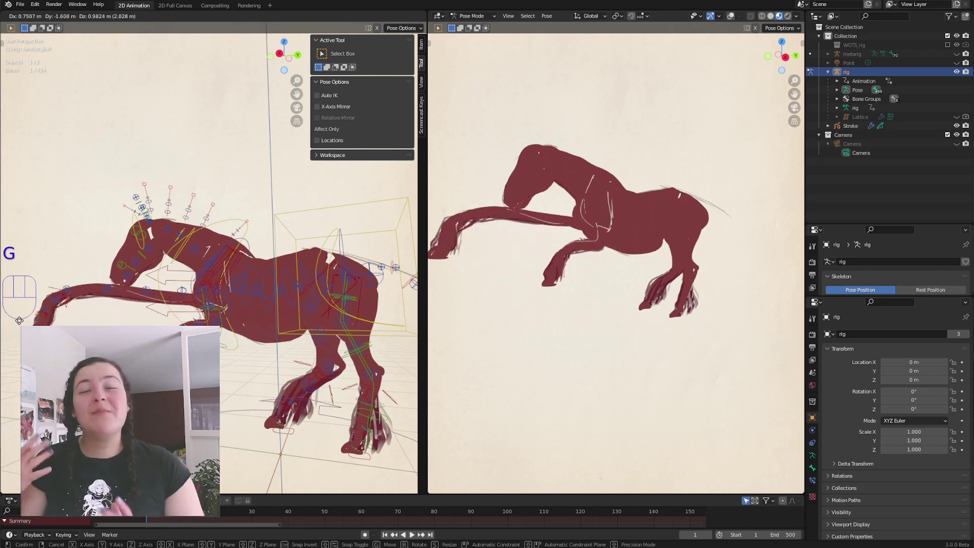
{"action": "key", "text": "Escape"}
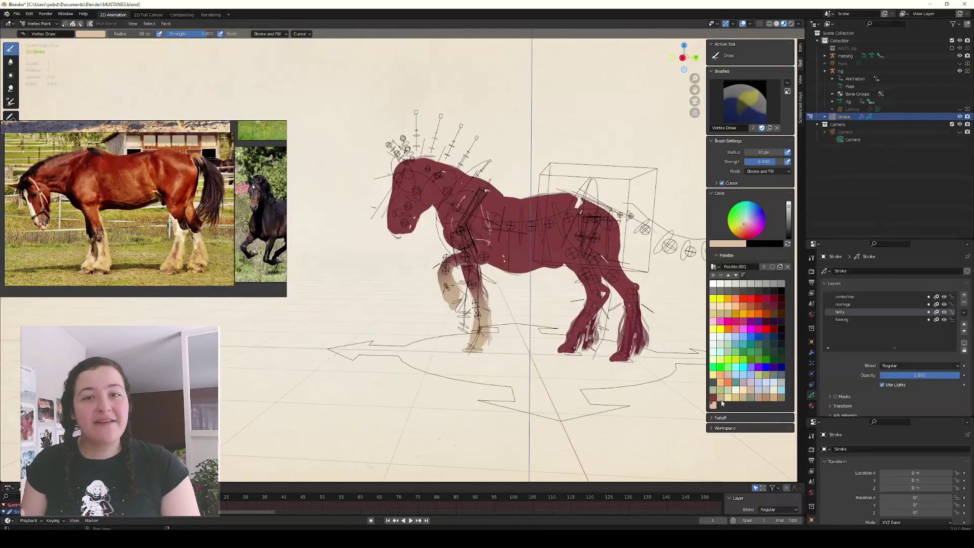
Vertex-paint the horse with palette colours, including pale tan lower legs, and hide the overlays.
{"action": "middle_click_drag", "start_coordinate": [594, 418], "coordinate": [551, 406]}
{"action": "mouse_move", "coordinate": [533, 269]}
{"action": "left_mouse_down"}
{"action": "mouse_move", "coordinate": [510, 302]}
{"action": "mouse_move", "coordinate": [541, 352]}
{"action": "left_mouse_up"}
{"action": "left_click", "coordinate": [764, 397]}
{"action": "middle_click_drag", "start_coordinate": [563, 392], "coordinate": [550, 391]}
{"action": "left_click", "coordinate": [728, 383]}
{"action": "key", "text": "f"}
{"action": "left_click_drag", "start_coordinate": [508, 223], "coordinate": [544, 343]}
{"action": "key", "text": "ctrl+z"}
{"action": "mouse_move", "coordinate": [544, 343]}
{"action": "middle_mouse_down"}
{"action": "mouse_move", "coordinate": [550, 358]}
{"action": "mouse_move", "coordinate": [599, 384]}
{"action": "mouse_move", "coordinate": [420, 284]}
{"action": "mouse_move", "coordinate": [474, 379]}
{"action": "mouse_move", "coordinate": [465, 330]}
{"action": "mouse_move", "coordinate": [461, 344]}
{"action": "mouse_move", "coordinate": [537, 308]}
{"action": "mouse_move", "coordinate": [333, 239]}
{"action": "mouse_move", "coordinate": [446, 370]}
{"action": "middle_mouse_up"}
{"action": "key", "text": "shift+alt+z"}
{"action": "left_click", "coordinate": [781, 336]}
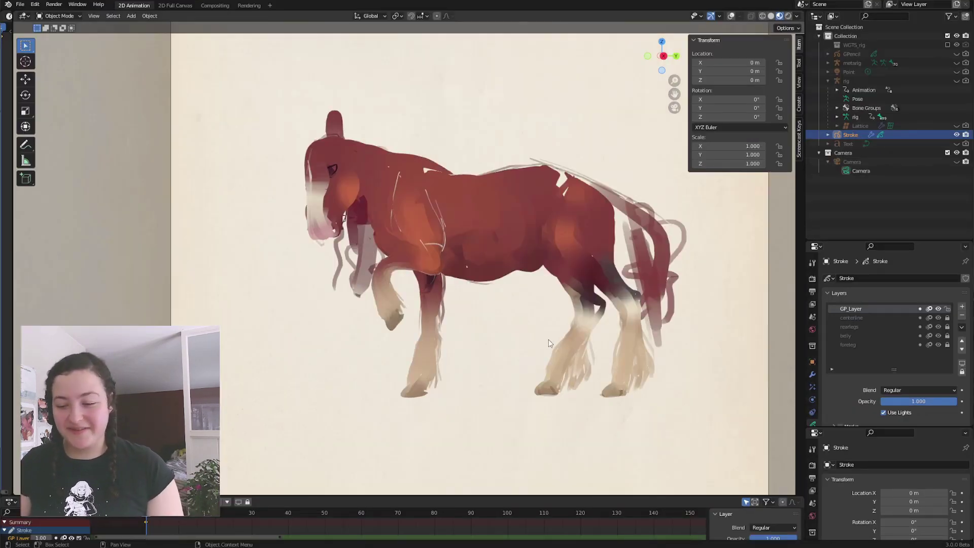
Show the overlays, switch the rig to Pose Mode and try moving the left hind foot control.
{"action": "key", "text": "shift+alt+z"}
{"action": "left_click", "coordinate": [635, 394]}
{"action": "key", "text": "ctrl+Tab"}
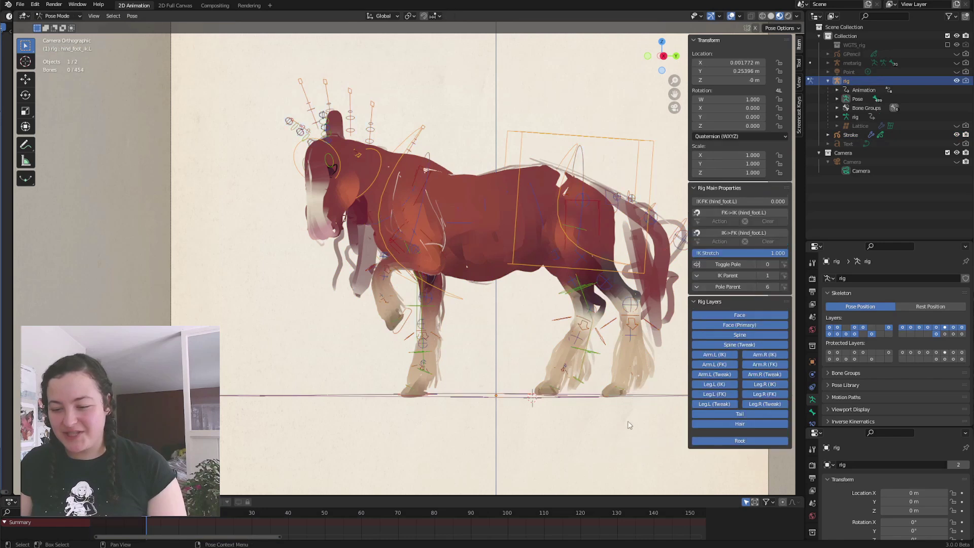
{"action": "key", "text": "g"}
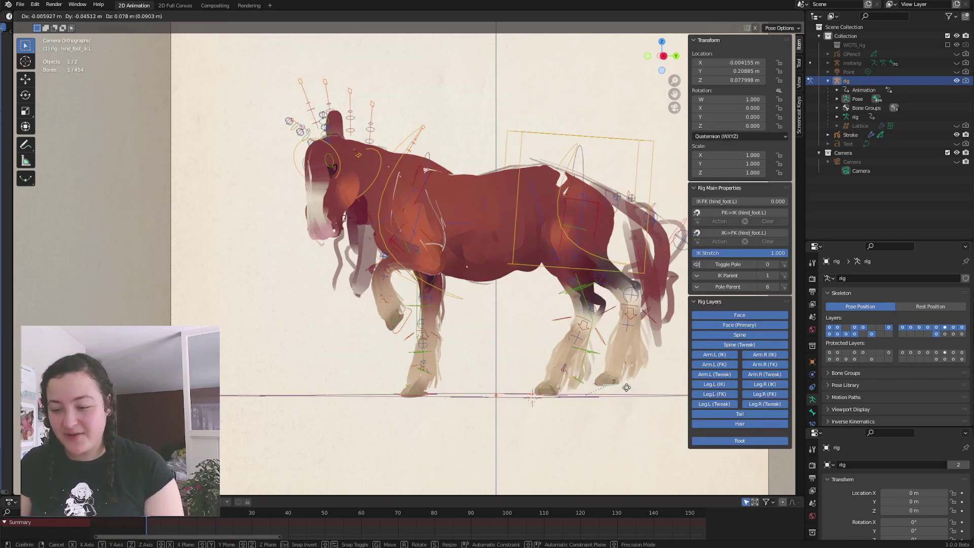
{"action": "key", "text": "Escape"}
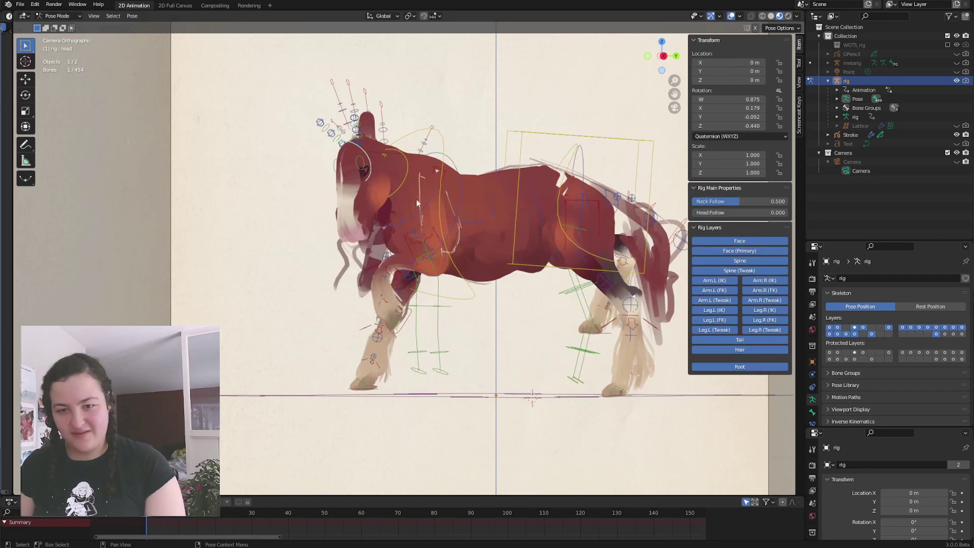
Rotate the rig's neck control about the global Y axis by about 16 degrees.
{"action": "left_click", "coordinate": [408, 178]}
{"action": "key", "text": "r"}
{"action": "key", "text": "y"}
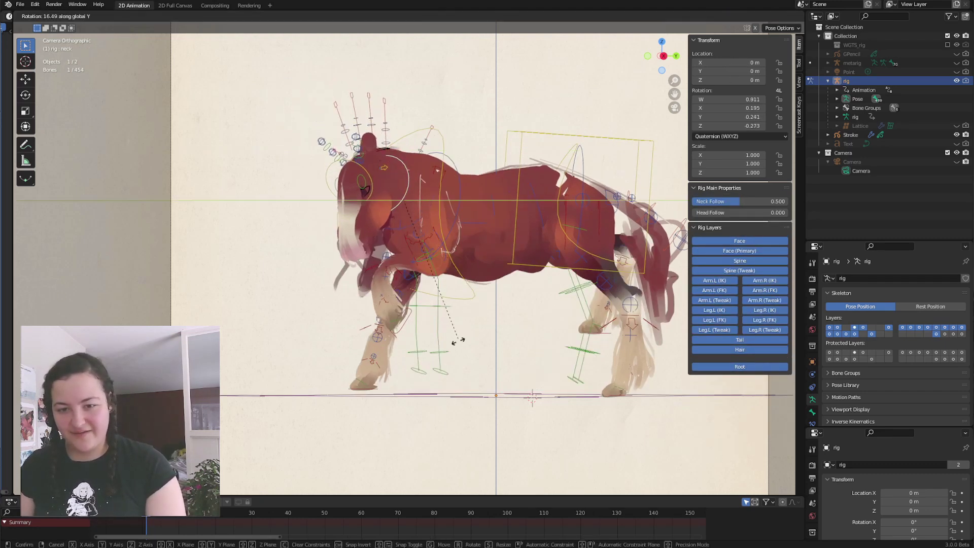
{"action": "left_click", "coordinate": [456, 320]}
Rotate the rig's chest control about the global Y axis and check the pose from other angles.
{"action": "left_click", "coordinate": [472, 292]}
{"action": "key", "text": "r"}
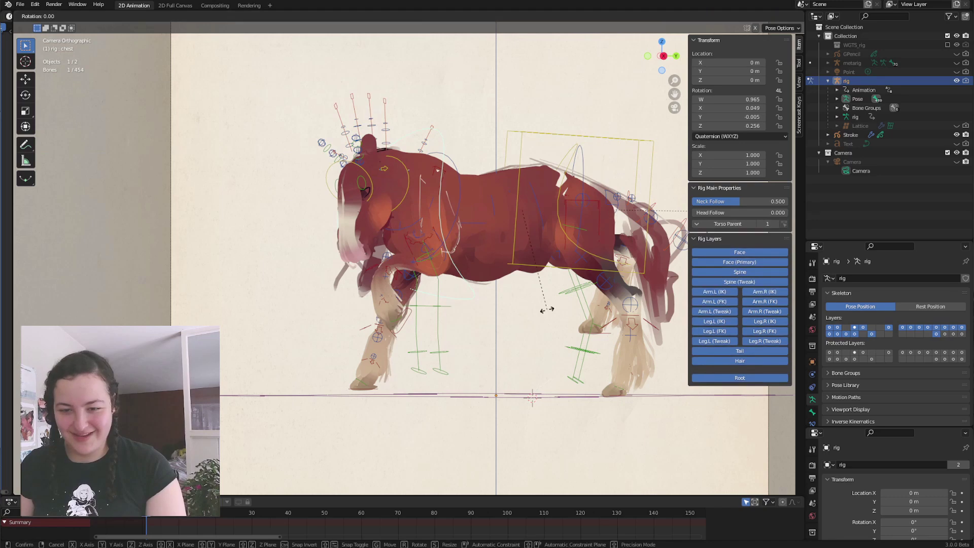
{"action": "key", "text": "y"}
{"action": "left_click", "coordinate": [533, 352]}
{"action": "middle_click_drag", "start_coordinate": [533, 350], "coordinate": [426, 261]}
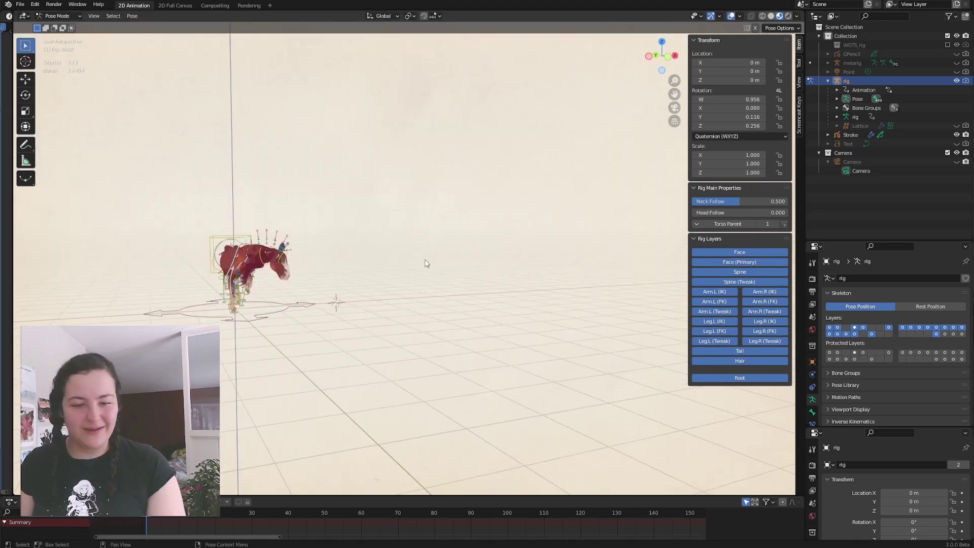
{"action": "scroll", "coordinate": [426, 261], "scroll_direction": "up", "scroll_amount": 4}
{"action": "middle_click_drag", "start_coordinate": [374, 293], "coordinate": [613, 303], "text": "shift"}
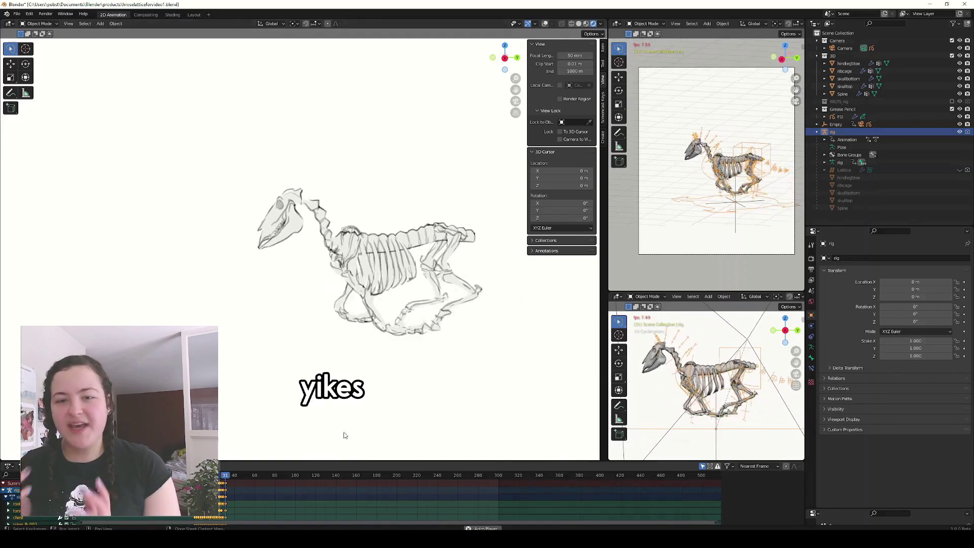
Play and stop the galloping horse skeleton animation.
{"action": "key", "text": "space"}
{"action": "key", "text": "space"}
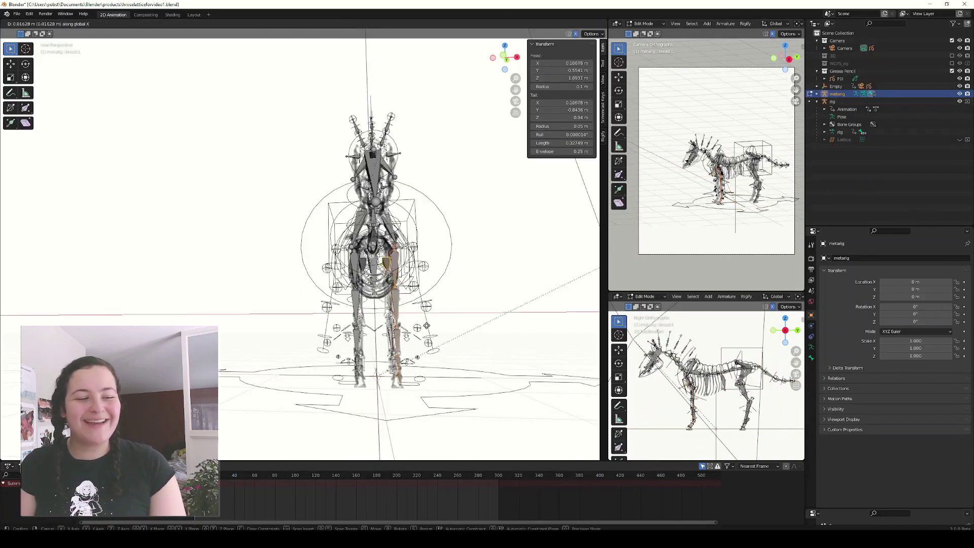
Move the meta-rig's foreleg bones outward along X to about 0.2 m from the centre and leave Edit Mode.
{"action": "middle_click_drag", "start_coordinate": [376, 375], "coordinate": [373, 355]}
{"action": "scroll", "coordinate": [416, 376], "scroll_direction": "down", "scroll_amount": 3}
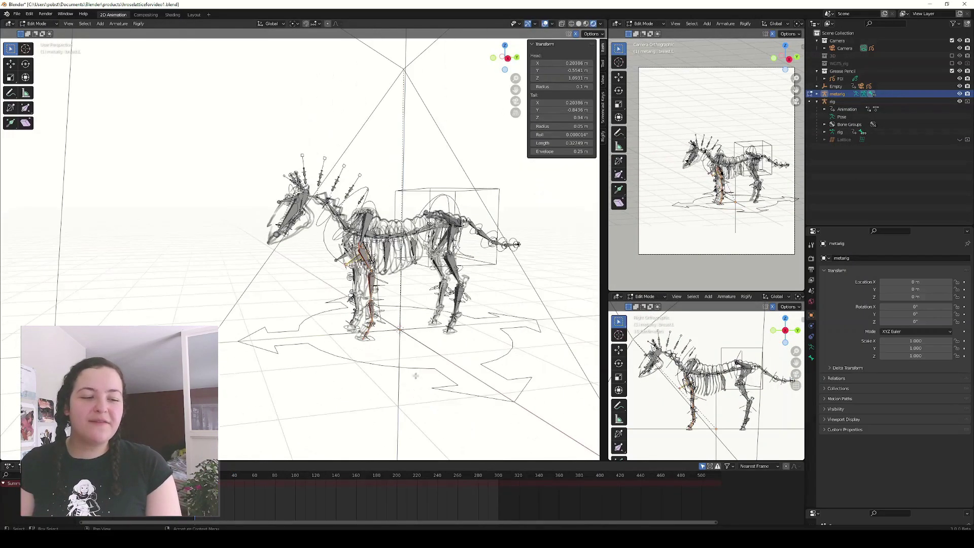
{"action": "key", "text": "ctrl+Tab"}
Open the meta-rig's armature data settings, regenerate the control rig and inspect it from the front.
{"action": "left_click", "coordinate": [343, 322]}
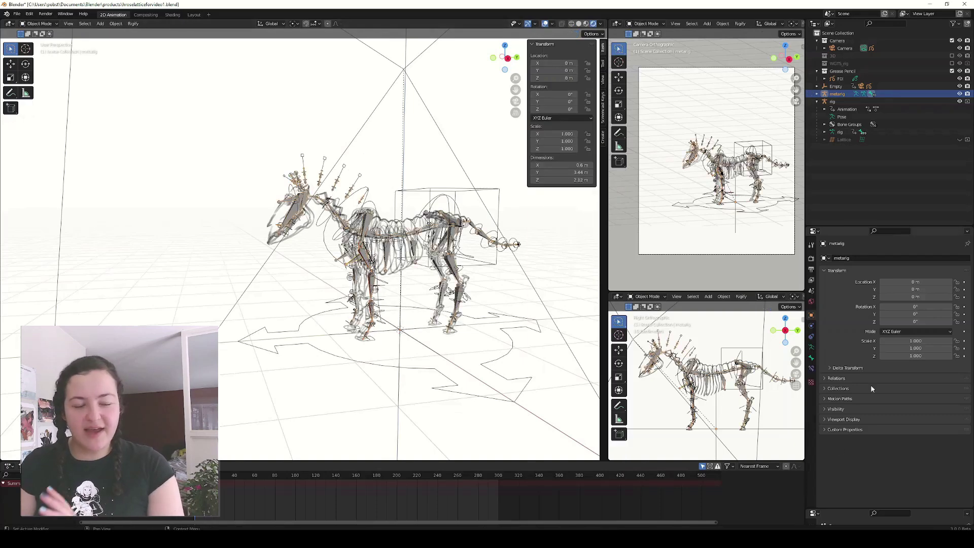
{"action": "left_click", "coordinate": [811, 358]}
{"action": "left_click", "coordinate": [811, 348]}
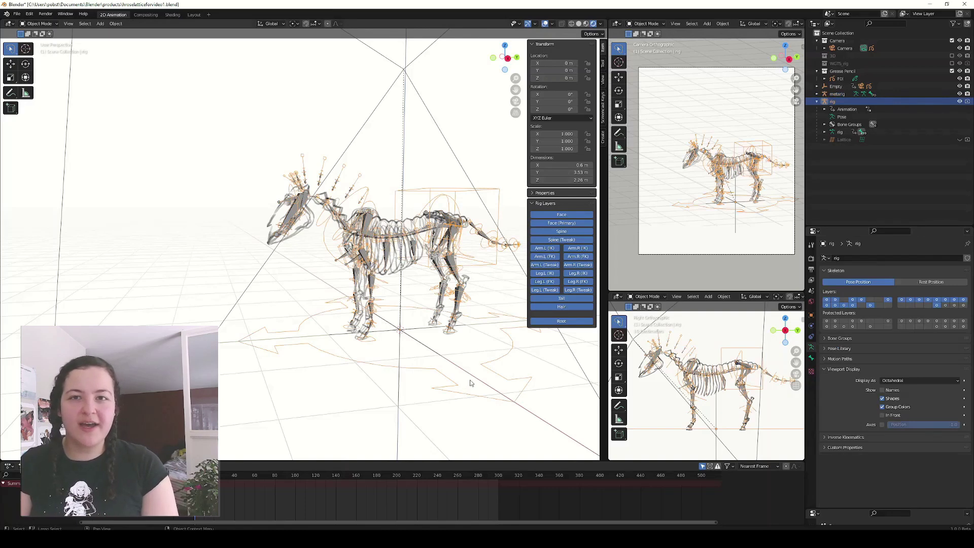
{"action": "middle_click_drag", "start_coordinate": [387, 376], "coordinate": [409, 391]}
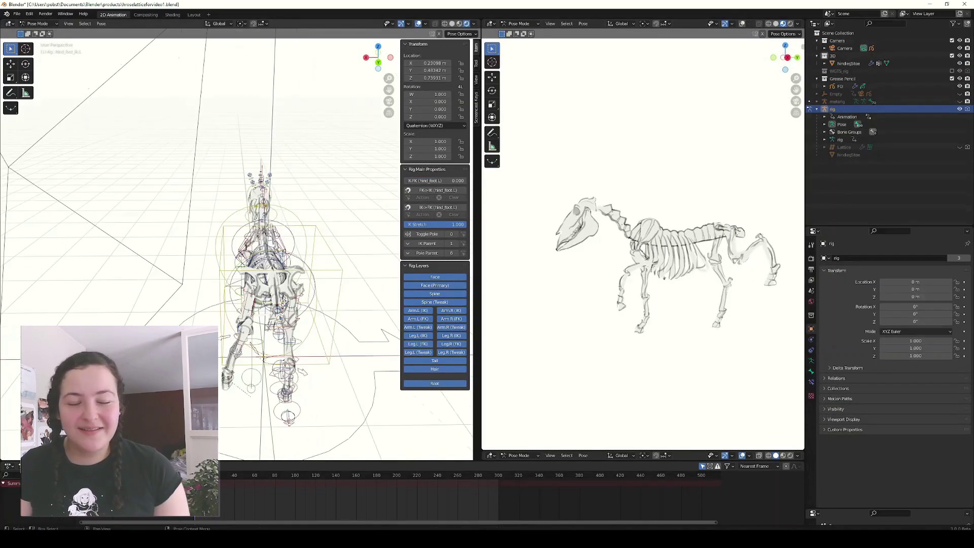
Pose the horse's legs by lifting the right hind foot and gathering the planted feet beneath the body.
{"action": "middle_click_drag", "start_coordinate": [223, 305], "coordinate": [338, 295]}
{"action": "left_click_drag", "start_coordinate": [297, 345], "coordinate": [278, 345]}
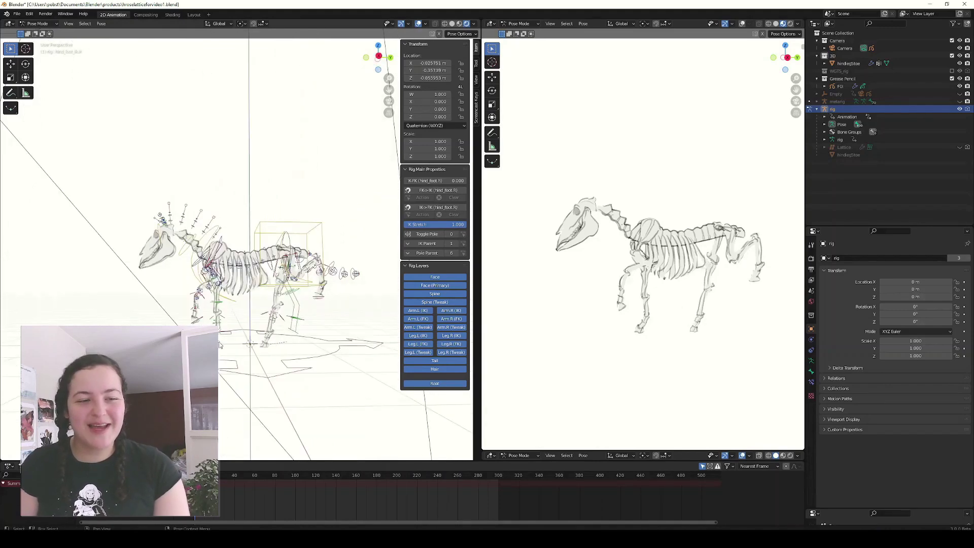
{"action": "left_click_drag", "start_coordinate": [218, 346], "coordinate": [256, 344]}
Raise and rotate the left forefoot control to fold the foreleg up in front of the chest.
{"action": "left_click", "coordinate": [196, 318]}
{"action": "key", "text": "g"}
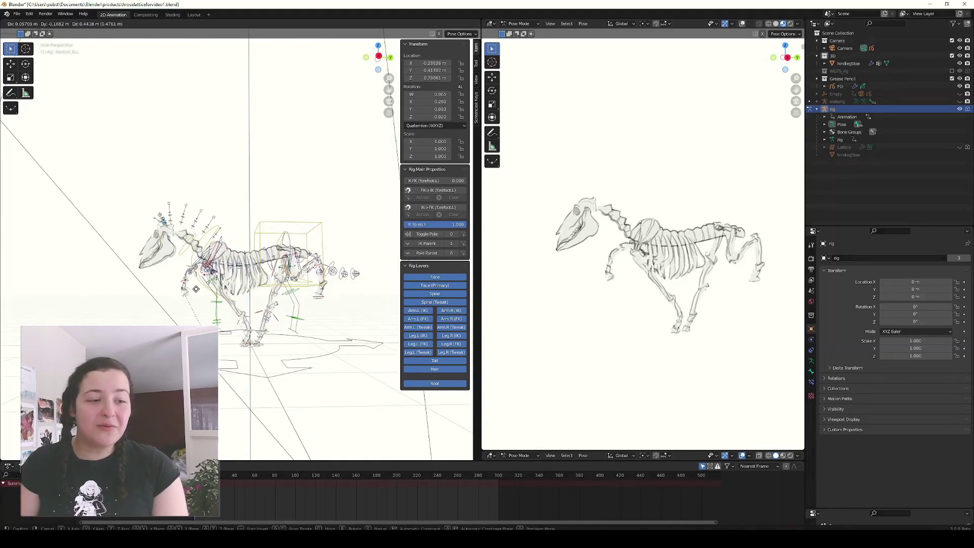
{"action": "key", "text": "r"}
{"action": "left_click", "coordinate": [217, 285]}
{"action": "key", "text": "g"}
{"action": "left_click", "coordinate": [322, 285]}
{"action": "key", "text": "g"}
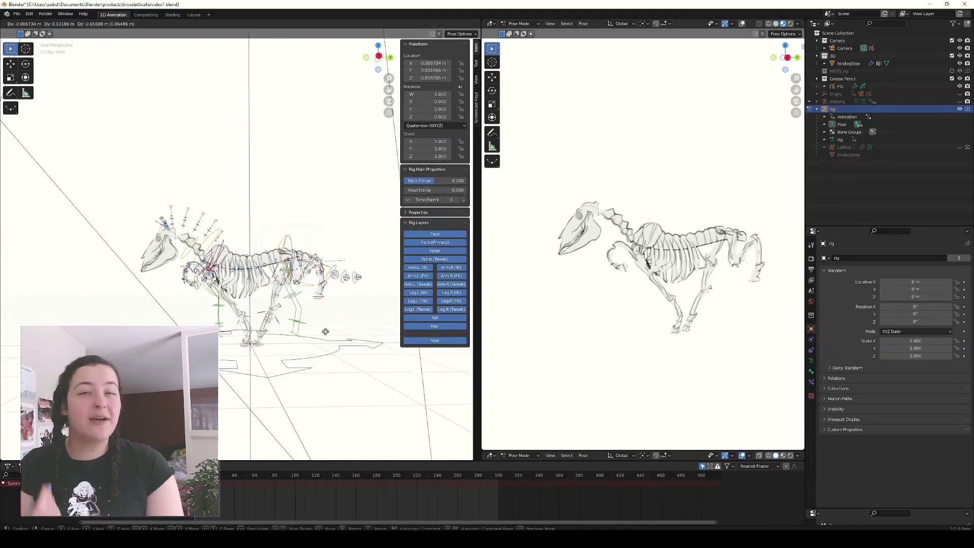
{"action": "right_click", "coordinate": [327, 310]}
Rotate the neck controls to lower the head and reposition the raised left forefoot.
{"action": "left_click", "coordinate": [205, 235]}
{"action": "key", "text": "r"}
{"action": "left_click", "coordinate": [203, 259]}
{"action": "left_click", "coordinate": [194, 284]}
{"action": "key", "text": "g"}
{"action": "left_click", "coordinate": [188, 306]}
{"action": "left_click", "coordinate": [185, 258]}
{"action": "key", "text": "r"}
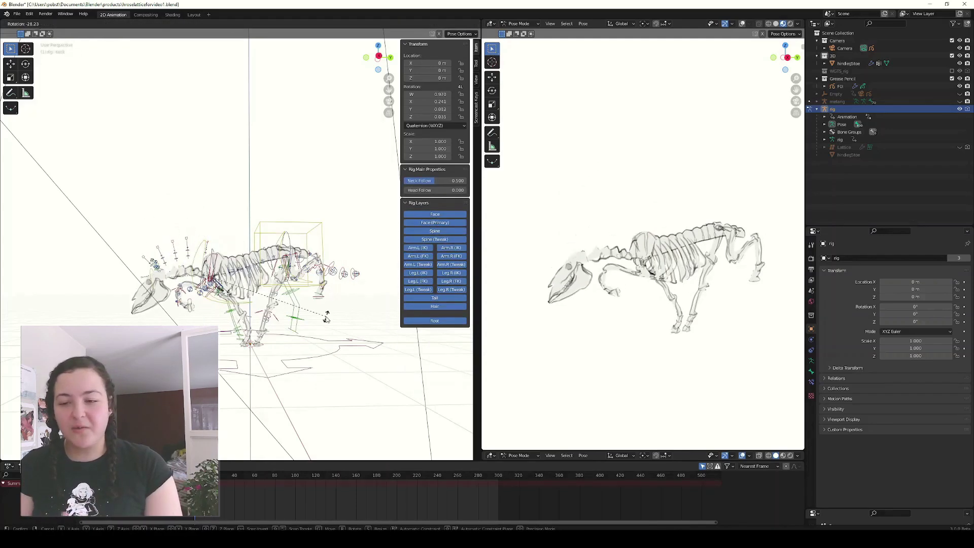
{"action": "left_click", "coordinate": [325, 317]}
Reposition the head and foreleg controls and check the pose from several angles.
{"action": "key", "text": "g"}
{"action": "left_click", "coordinate": [274, 374]}
{"action": "middle_click_drag", "start_coordinate": [274, 374], "coordinate": [304, 385]}
{"action": "middle_click_drag", "start_coordinate": [599, 406], "coordinate": [609, 386]}
{"action": "middle_click_drag", "start_coordinate": [264, 330], "coordinate": [315, 365]}
{"action": "left_click", "coordinate": [181, 296], "text": "shift"}
{"action": "middle_click_drag", "start_coordinate": [660, 381], "coordinate": [652, 331]}
{"action": "middle_click_drag", "start_coordinate": [366, 345], "coordinate": [365, 315]}
{"action": "left_click", "coordinate": [284, 350]}
Move the hind foot control and rotate the hips control to tilt the hindquarters upward.
{"action": "left_click", "coordinate": [278, 325]}
{"action": "key", "text": "g"}
{"action": "left_click", "coordinate": [338, 367]}
{"action": "mouse_move", "coordinate": [609, 381]}
{"action": "middle_mouse_down"}
{"action": "mouse_move", "coordinate": [576, 381]}
{"action": "mouse_move", "coordinate": [624, 378]}
{"action": "middle_mouse_up"}
{"action": "left_click", "coordinate": [291, 233]}
{"action": "key", "text": "r"}
{"action": "left_click", "coordinate": [327, 241]}
Try rotating the chest control, and rotate the neck control to lift the head.
{"action": "left_click", "coordinate": [214, 243]}
{"action": "key", "text": "r"}
{"action": "key", "text": "Escape"}
{"action": "left_click", "coordinate": [175, 238]}
{"action": "key", "text": "g"}
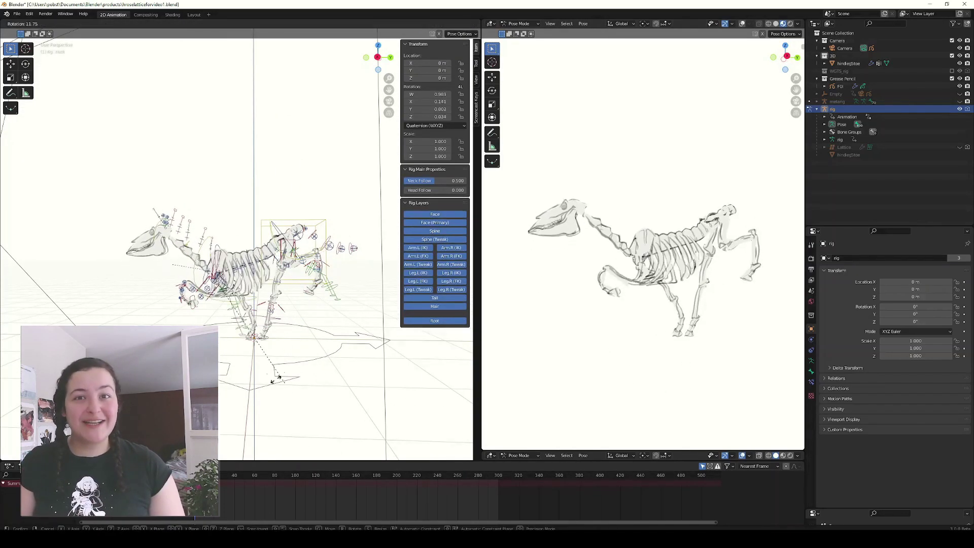
{"action": "left_click", "coordinate": [206, 240]}
{"action": "middle_click_drag", "start_coordinate": [741, 404], "coordinate": [717, 352]}
{"action": "left_click", "coordinate": [250, 344]}
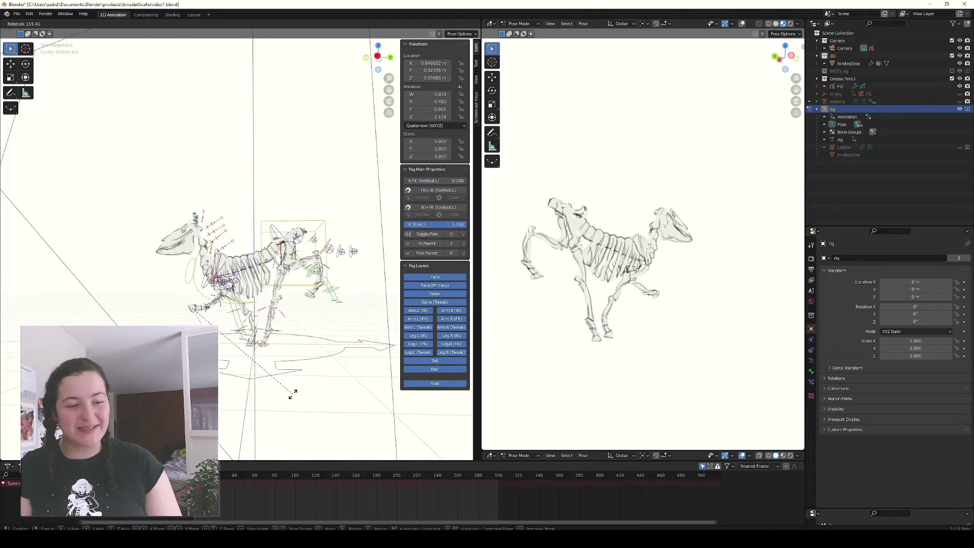
{"action": "key", "text": "r"}
{"action": "right_click", "coordinate": [291, 442]}
{"action": "middle_click_drag", "start_coordinate": [290, 442], "coordinate": [304, 457]}
{"action": "middle_click_drag", "start_coordinate": [666, 416], "coordinate": [738, 372]}
Try repositioning the head with the neck control, and rotate the right forefoot control.
{"action": "left_click", "coordinate": [184, 274]}
{"action": "key", "text": "r"}
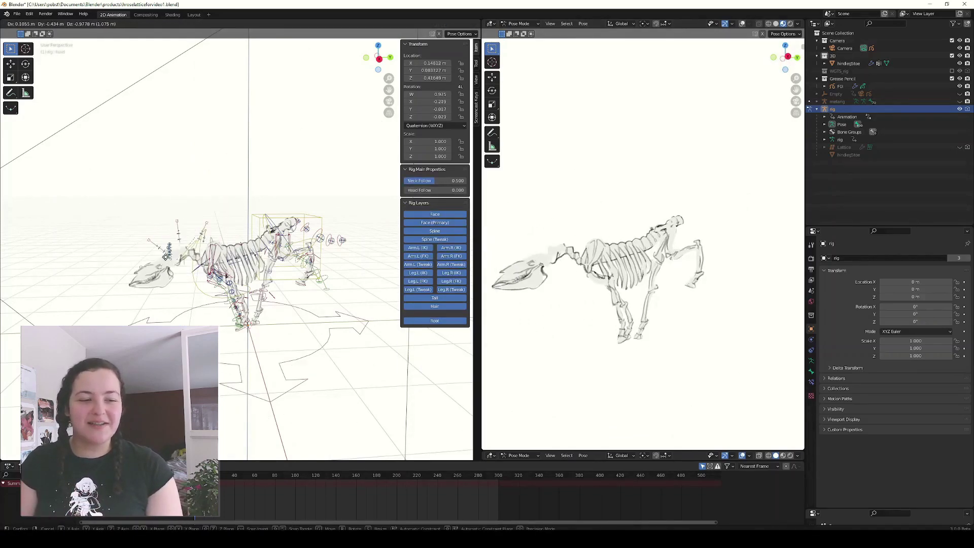
{"action": "key", "text": "Escape"}
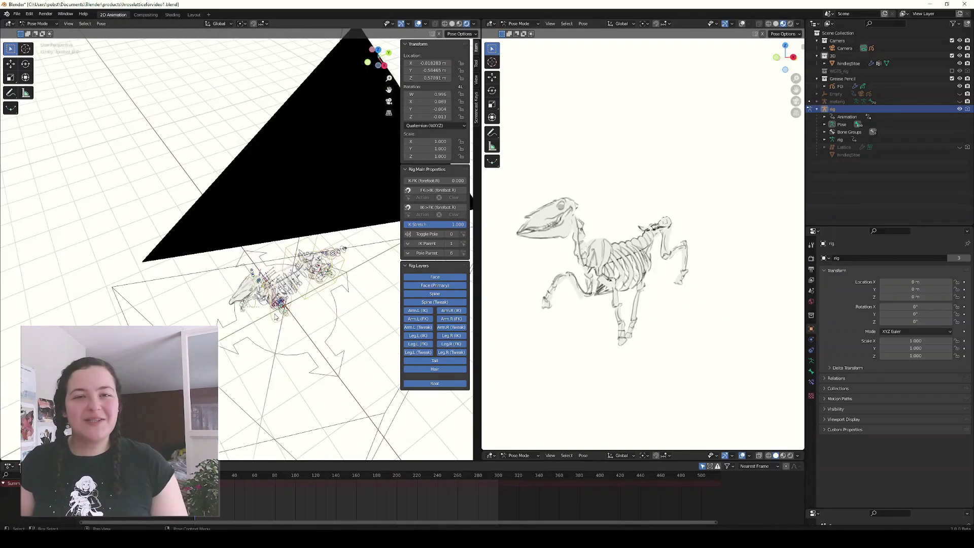
{"action": "key", "text": "r"}
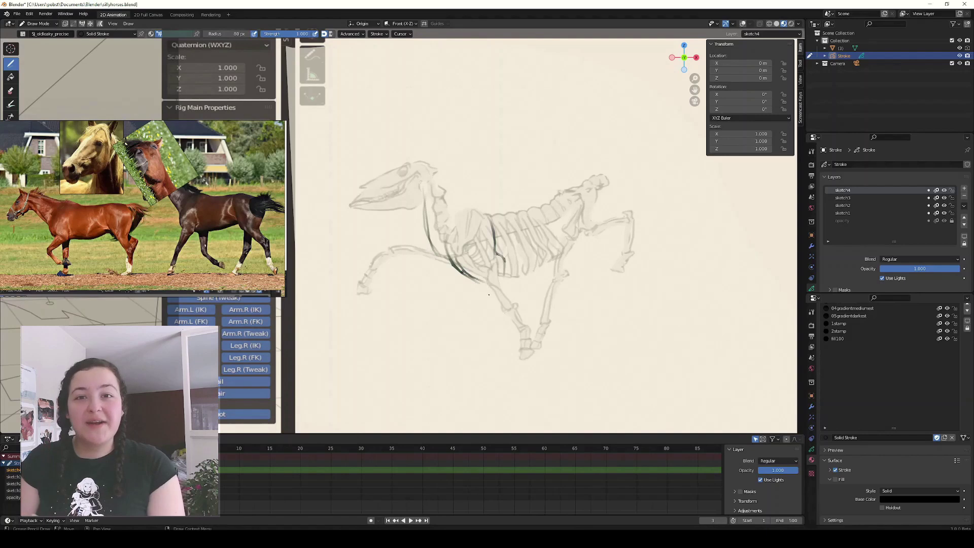
Undo the last chest stroke and sketch the horse's shoulder, back and rump outline over the posed skeleton.
{"action": "key", "text": "ctrl+z"}
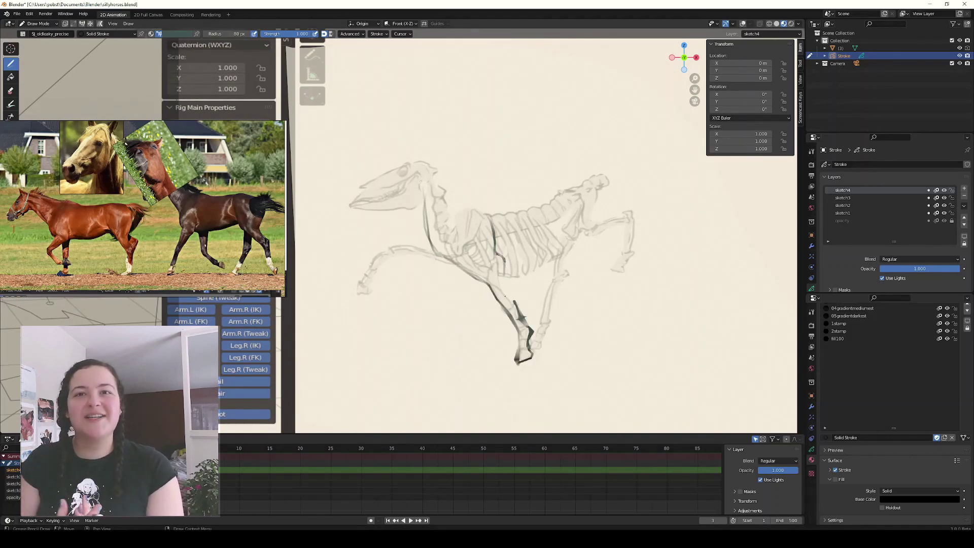
{"action": "left_click_drag", "start_coordinate": [461, 248], "coordinate": [488, 210]}
{"action": "left_click_drag", "start_coordinate": [459, 203], "coordinate": [547, 207]}
{"action": "mouse_move", "coordinate": [522, 212]}
{"action": "left_mouse_down"}
{"action": "mouse_move", "coordinate": [594, 183]}
{"action": "mouse_move", "coordinate": [612, 205]}
{"action": "left_mouse_up"}
{"action": "left_click_drag", "start_coordinate": [569, 203], "coordinate": [590, 248]}
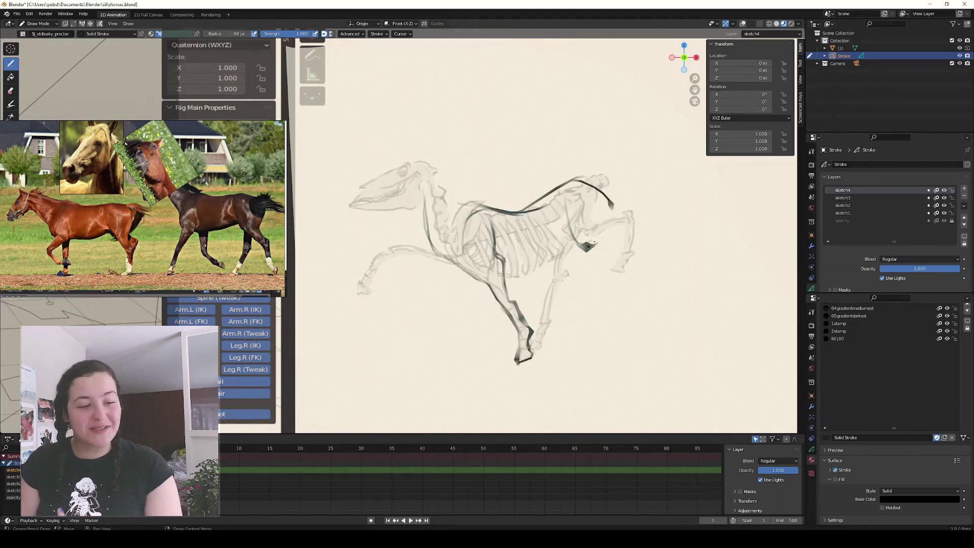
Outline the raised hind leg from thigh to hoof on the sketch4 layer.
{"action": "left_click_drag", "start_coordinate": [558, 218], "coordinate": [582, 251]}
{"action": "mouse_move", "coordinate": [588, 248]}
{"action": "left_mouse_down"}
{"action": "mouse_move", "coordinate": [625, 228]}
{"action": "mouse_move", "coordinate": [635, 260]}
{"action": "left_mouse_up"}
{"action": "left_click_drag", "start_coordinate": [623, 231], "coordinate": [608, 274]}
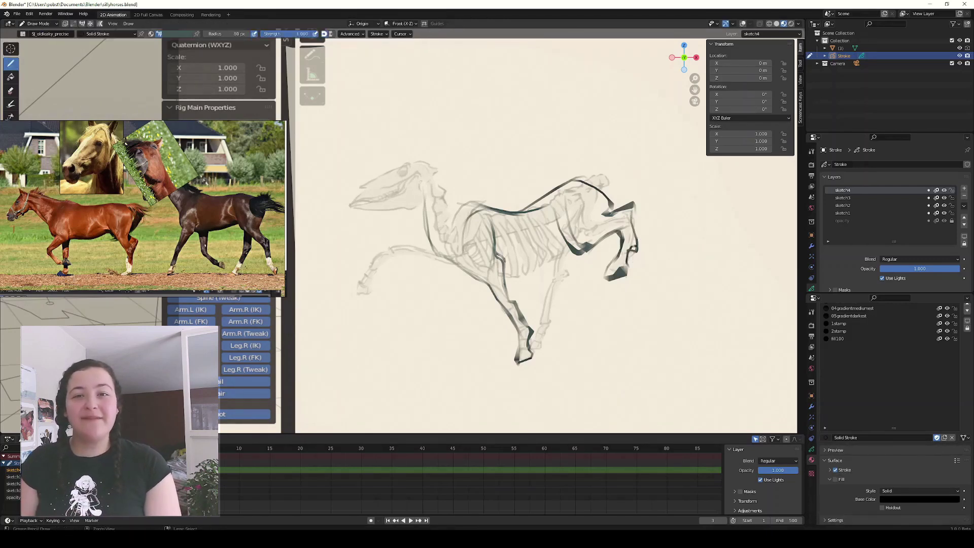
{"action": "mouse_move", "coordinate": [634, 207]}
{"action": "left_mouse_down"}
{"action": "mouse_move", "coordinate": [637, 250]}
{"action": "mouse_move", "coordinate": [619, 237]}
{"action": "left_mouse_up"}
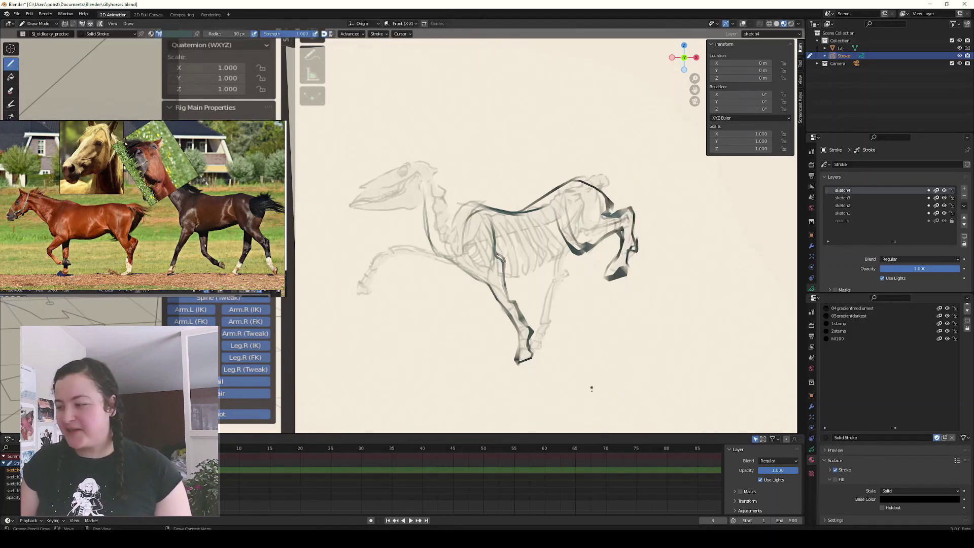
Sketch the tail arching behind the rump and outline the planted hind leg down to the hoof.
{"action": "left_click_drag", "start_coordinate": [558, 189], "coordinate": [643, 232]}
{"action": "left_click_drag", "start_coordinate": [592, 178], "coordinate": [634, 213]}
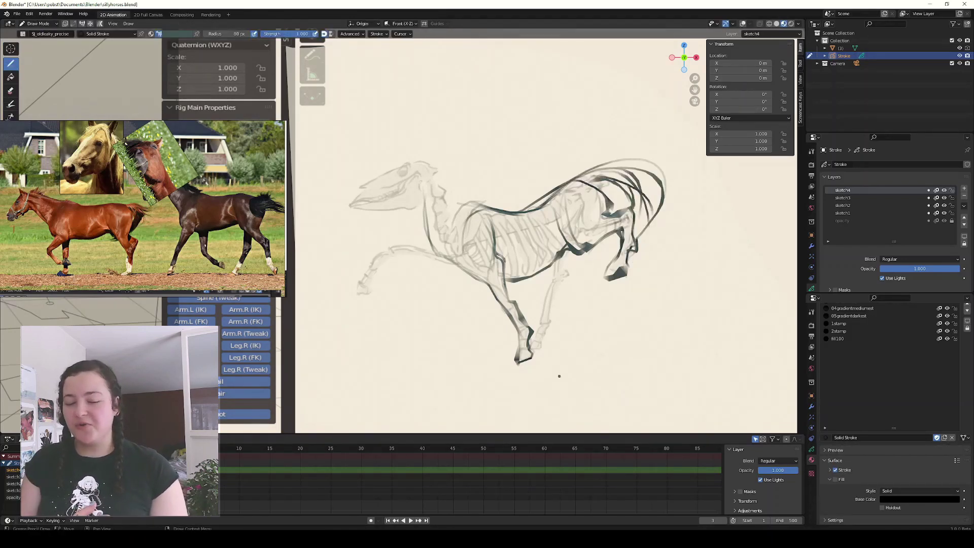
{"action": "key", "text": "Tab"}
{"action": "key", "text": "Tab"}
{"action": "left_click_drag", "start_coordinate": [558, 281], "coordinate": [530, 352]}
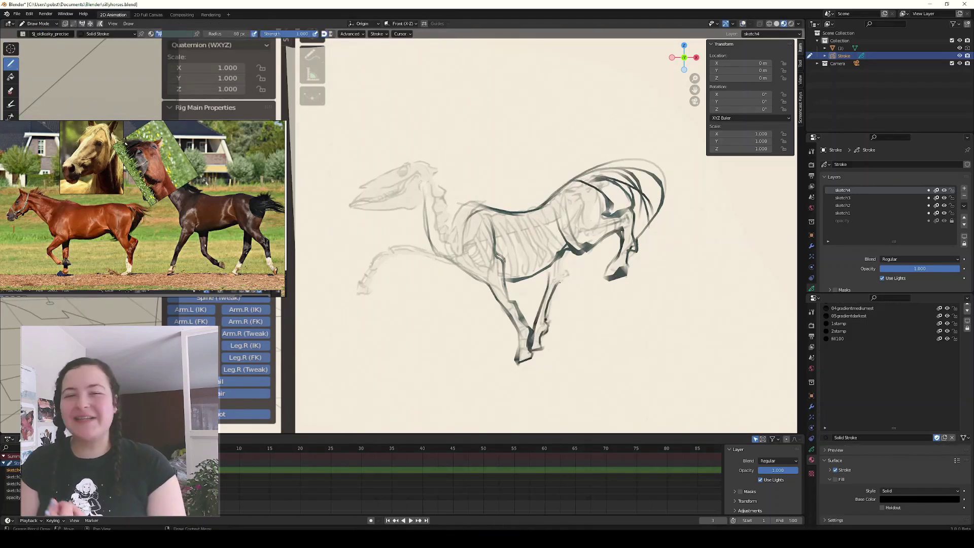
Outline the horse's chest, the crest of the neck and the top of the head.
{"action": "left_click_drag", "start_coordinate": [486, 280], "coordinate": [429, 224]}
{"action": "left_click_drag", "start_coordinate": [482, 206], "coordinate": [437, 162]}
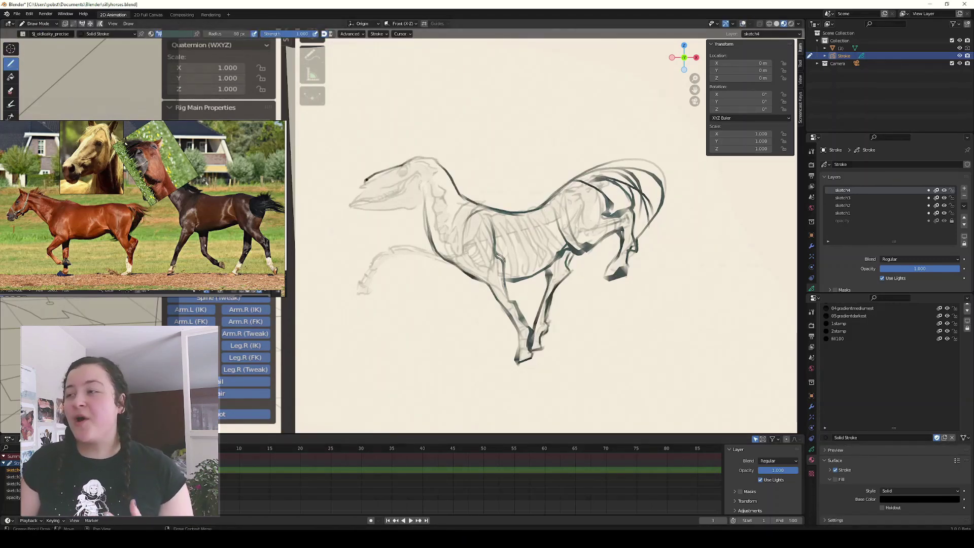
{"action": "mouse_move", "coordinate": [375, 211]}
{"action": "left_mouse_down"}
{"action": "mouse_move", "coordinate": [428, 191]}
{"action": "mouse_move", "coordinate": [471, 279]}
{"action": "left_mouse_up"}
Scale the selected strokes in Edit Mode and sketch the throat, head details and extended foreleg.
{"action": "key", "text": "Tab"}
{"action": "key", "text": "s"}
{"action": "left_click", "coordinate": [386, 317]}
{"action": "key", "text": "Tab"}
{"action": "left_click_drag", "start_coordinate": [420, 214], "coordinate": [447, 250]}
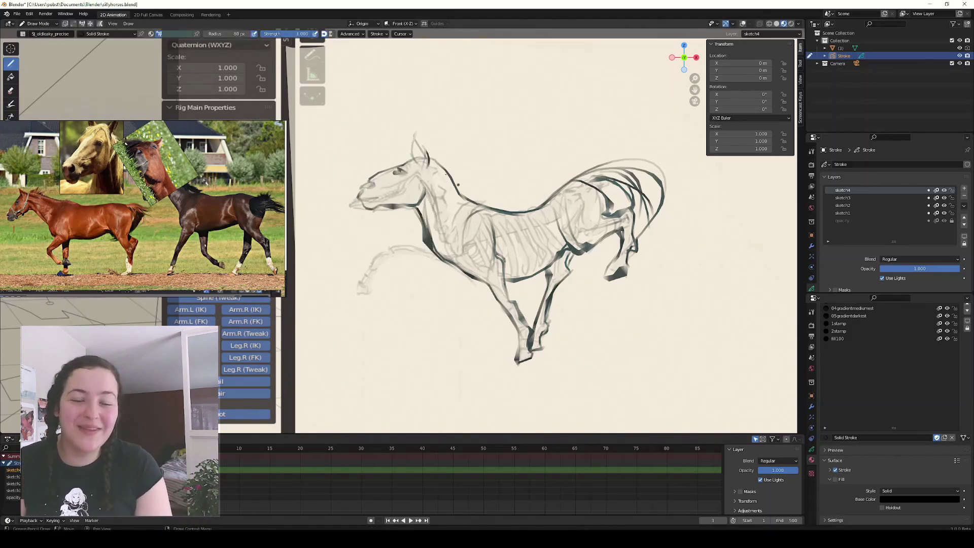
{"action": "mouse_move", "coordinate": [406, 157]}
{"action": "left_mouse_down"}
{"action": "mouse_move", "coordinate": [400, 150]}
{"action": "mouse_move", "coordinate": [399, 294]}
{"action": "left_mouse_up"}
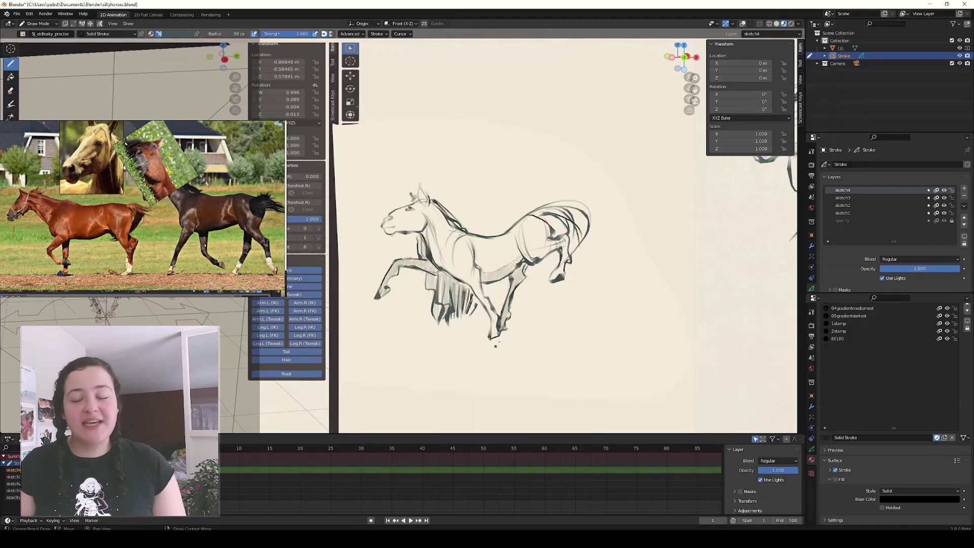
{"action": "key", "text": "Tab"}
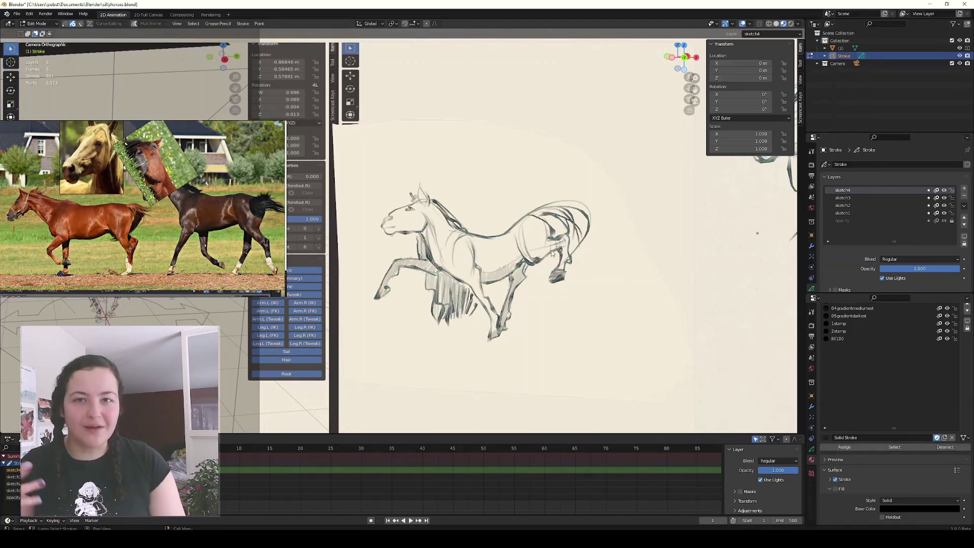
{"action": "key", "text": "Tab"}
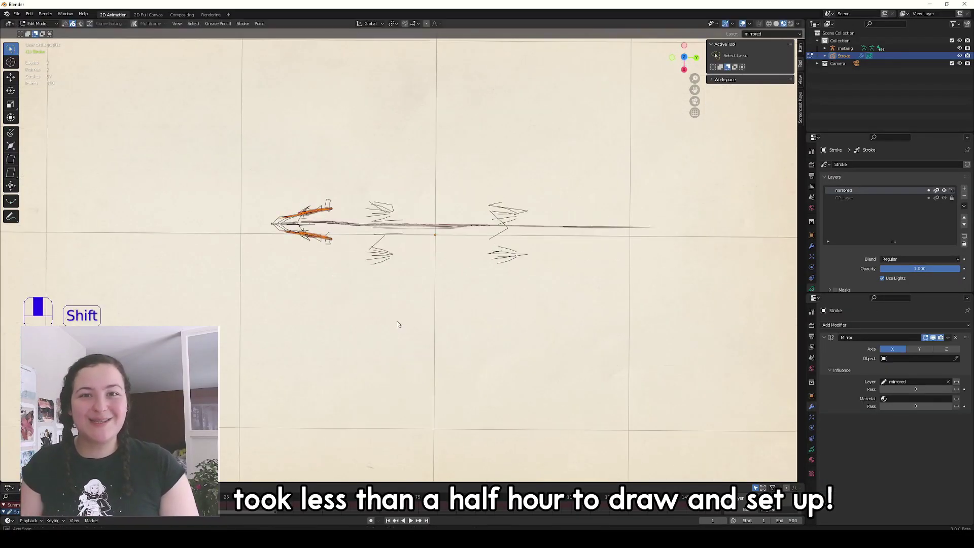
Sketch bones on the wolf skeleton's torso and rotate the lower hind-leg bone strokes in Edit Mode.
{"action": "middle_click_drag", "start_coordinate": [396, 322], "coordinate": [457, 345]}
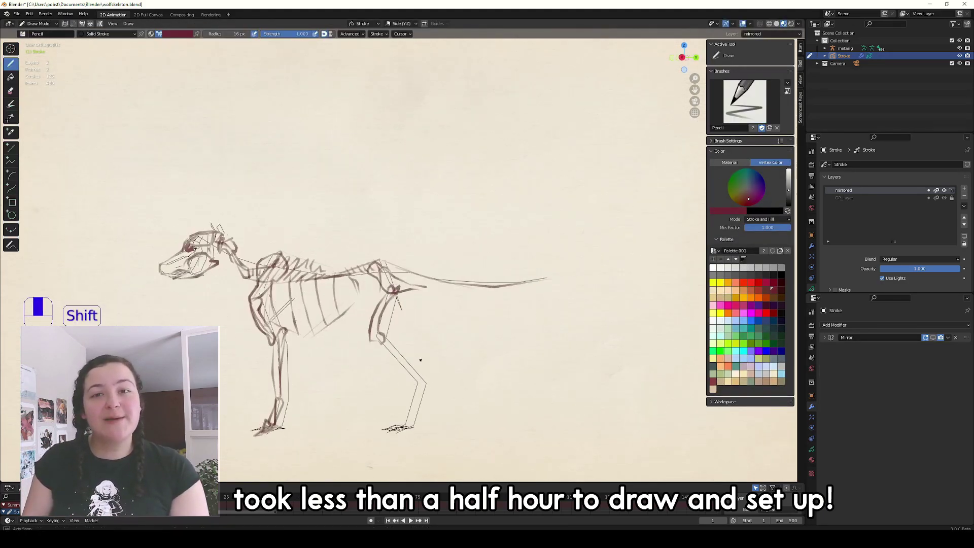
{"action": "key", "text": "Tab"}
{"action": "key", "text": "r"}
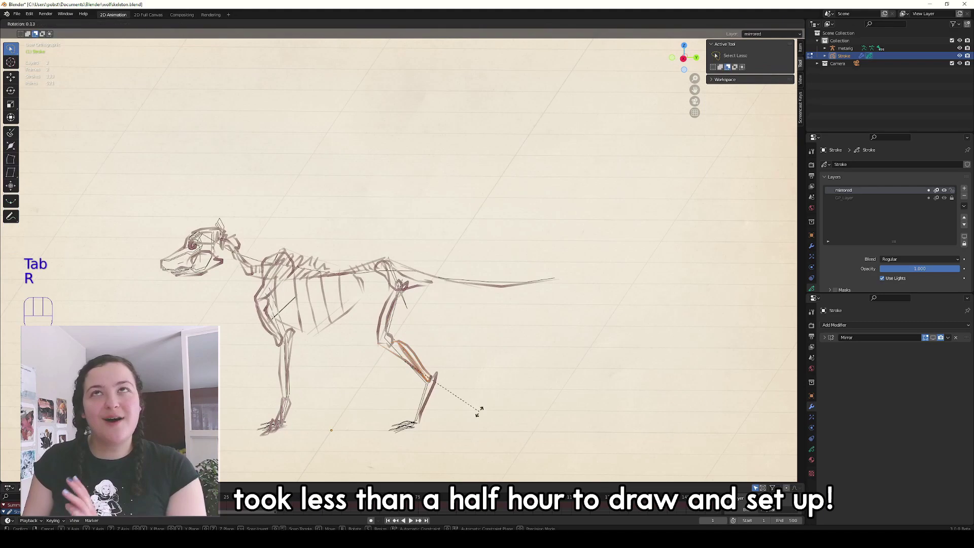